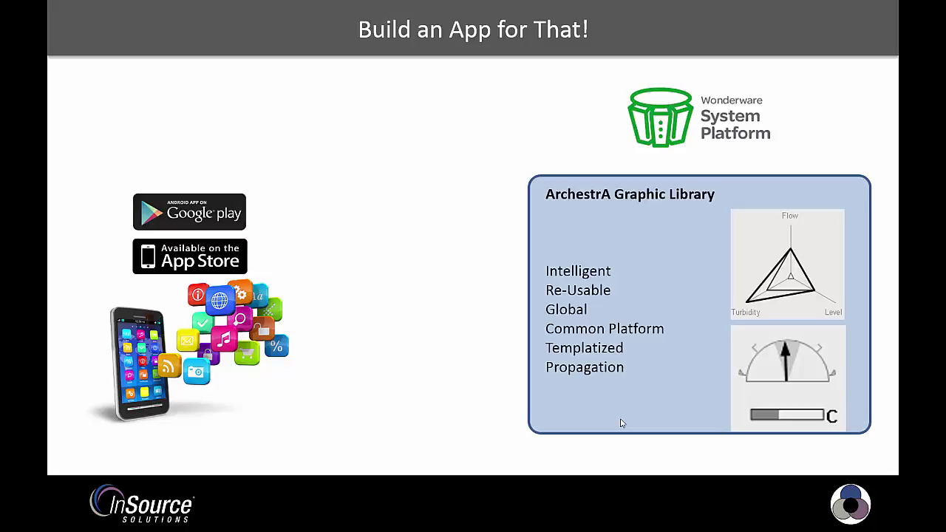
Step: Advance the slide animations through the commercial and industrial world banners to the ArchestrA library highlights
key(Right)
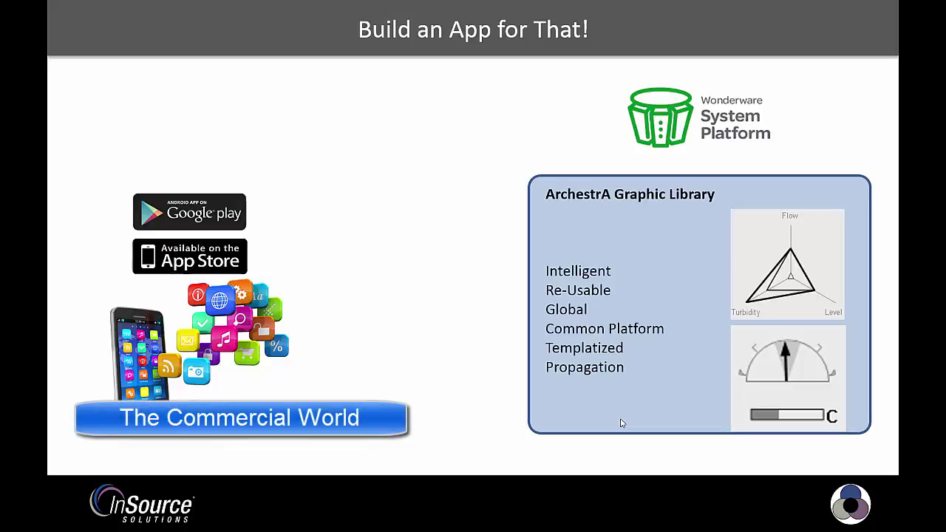
key(Right)
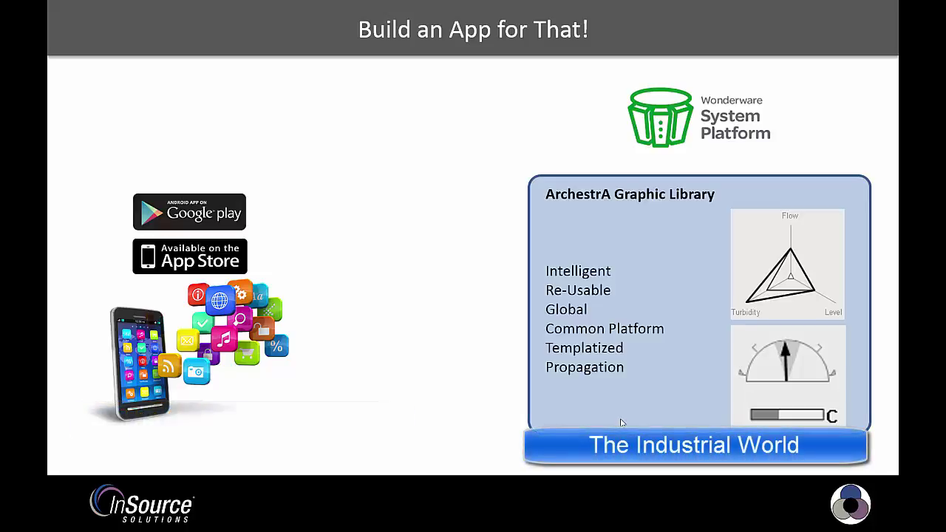
key(Right)
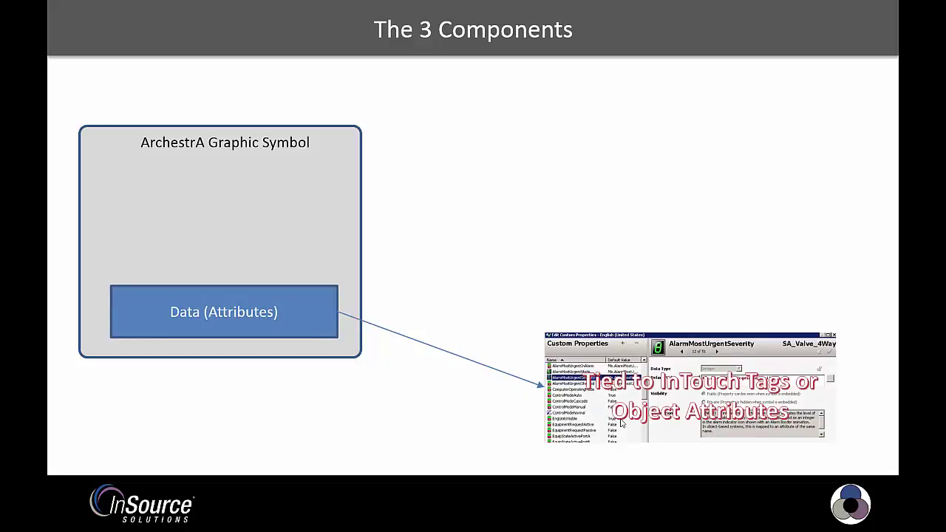
Step: Bring in the Logic (Scripting) component on the 3 Components slide
key(Right)
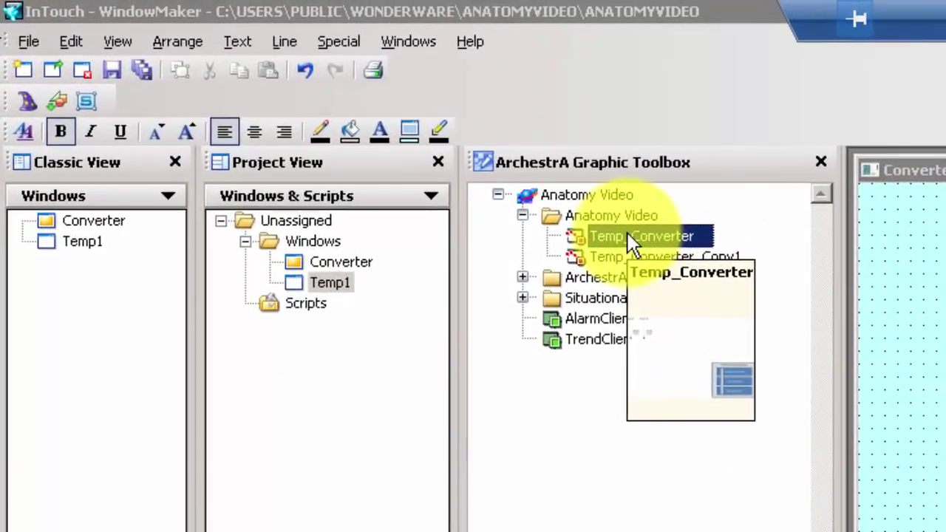
Step: Open Temp_Converter from the Graphic Toolbox for editing and bring up the canvas context menu
right_click(631, 241)
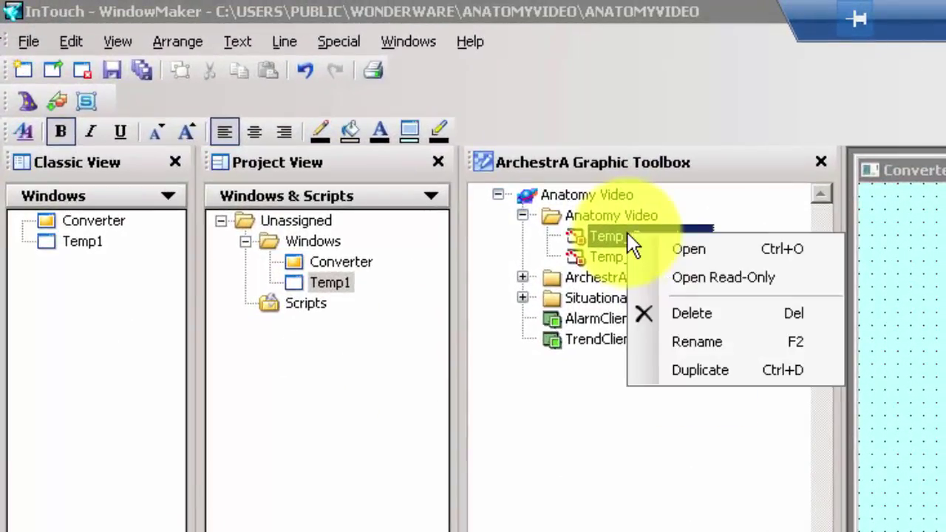
click(714, 251)
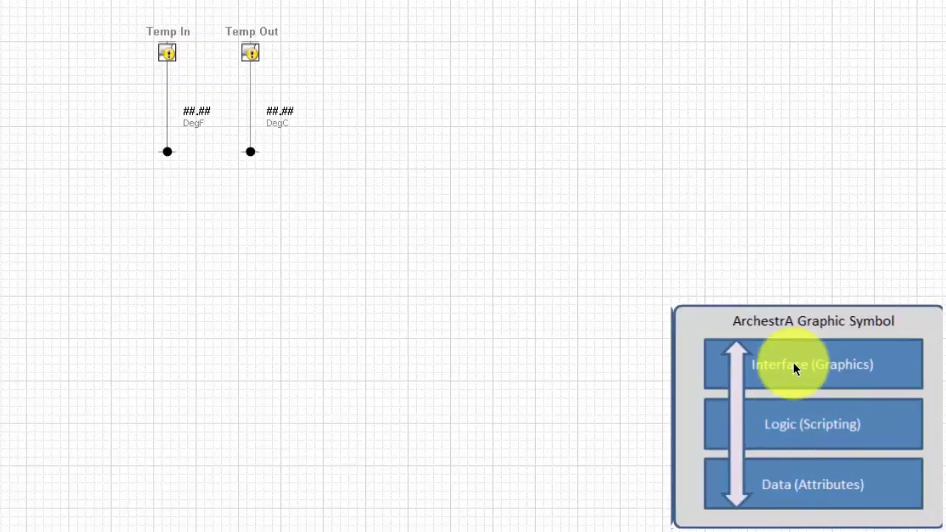
right_click(118, 400)
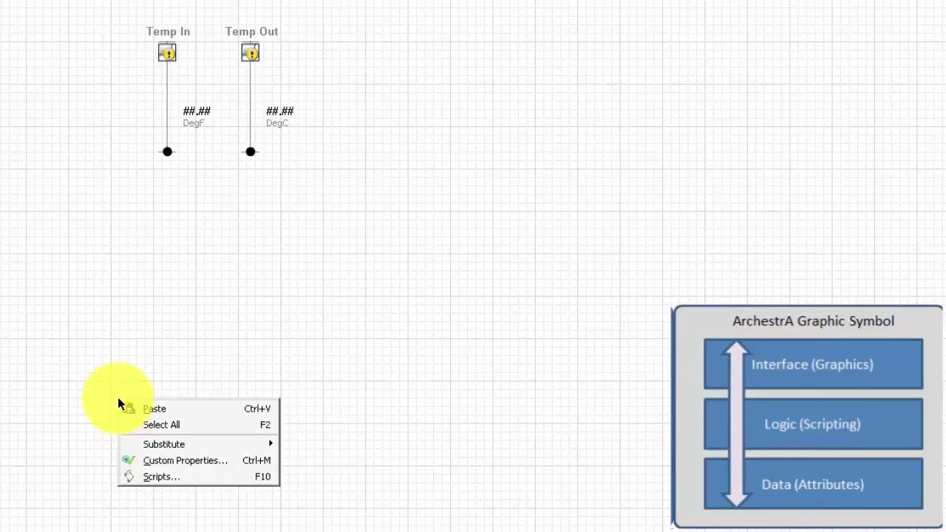
Step: Add custom properties DegF and DegC to Temp_Converter, both with Float data type
click(213, 462)
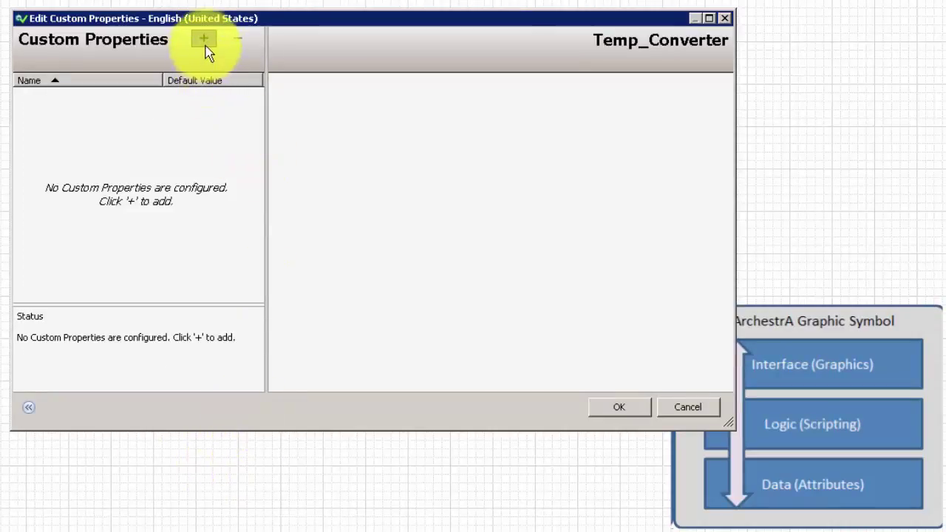
click(204, 40)
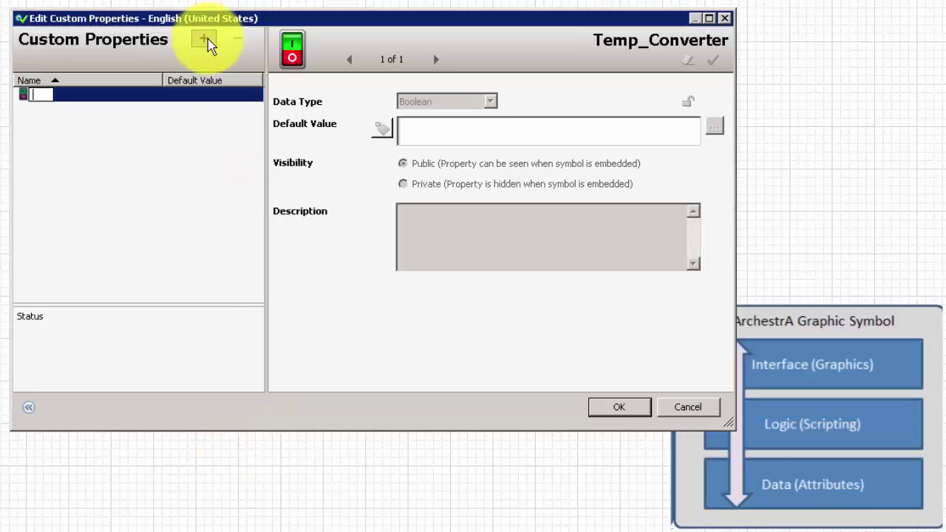
text(DegF)
key(Return)
click(490, 101)
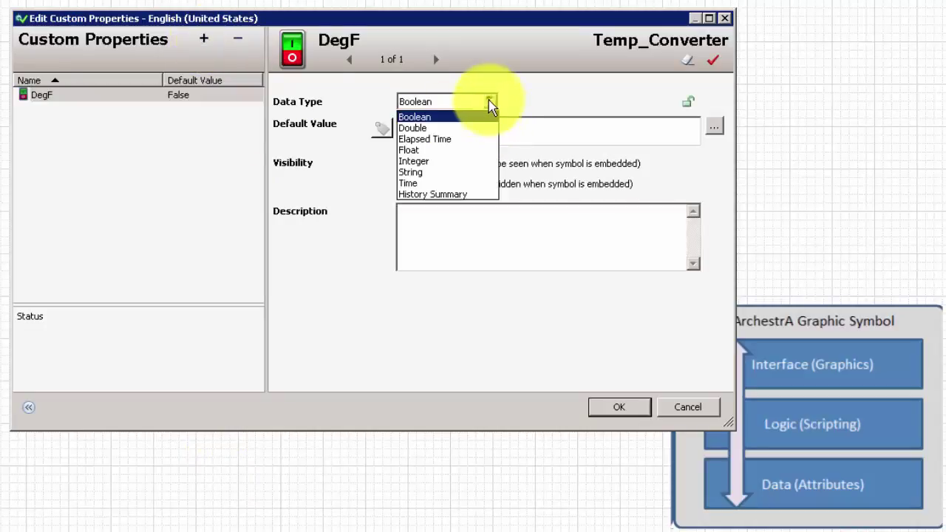
click(422, 151)
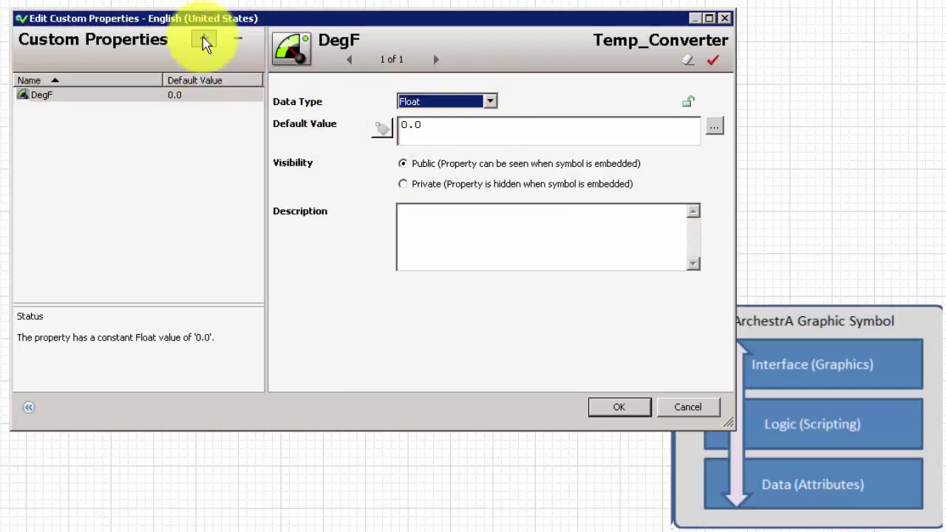
click(205, 41)
text(D)
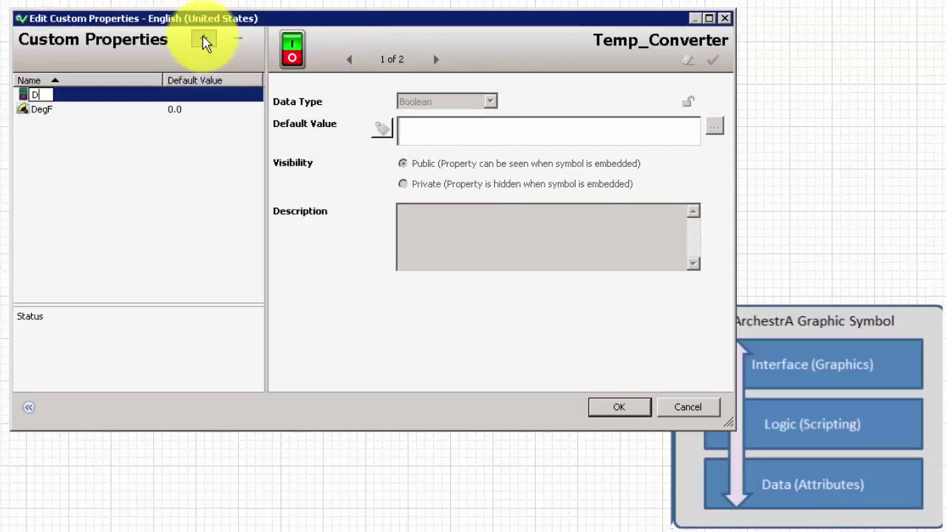
text(egC)
key(Return)
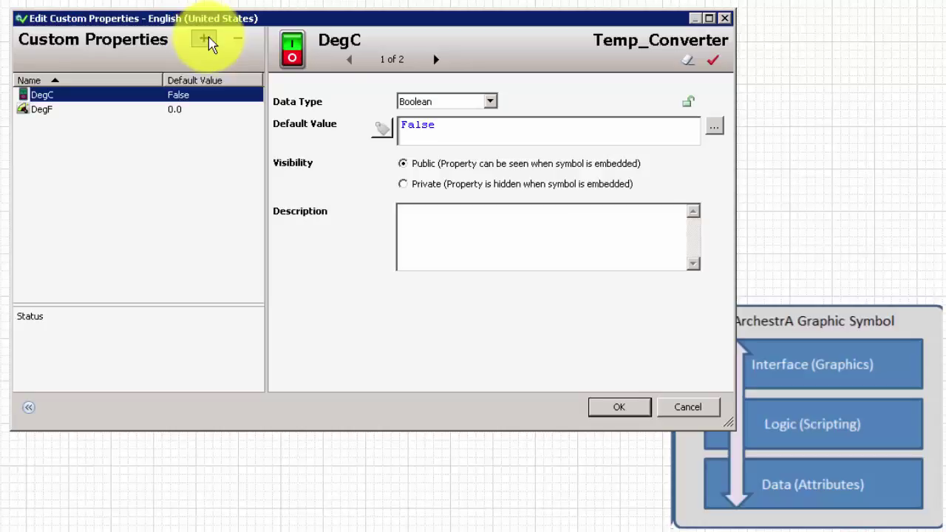
click(490, 101)
click(416, 150)
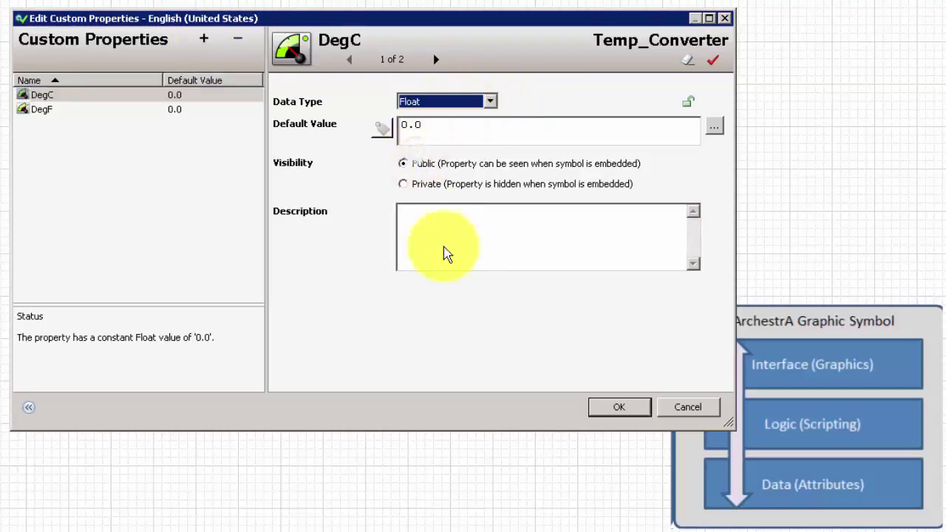
Step: Save the custom properties and create a named script called Converter
click(621, 411)
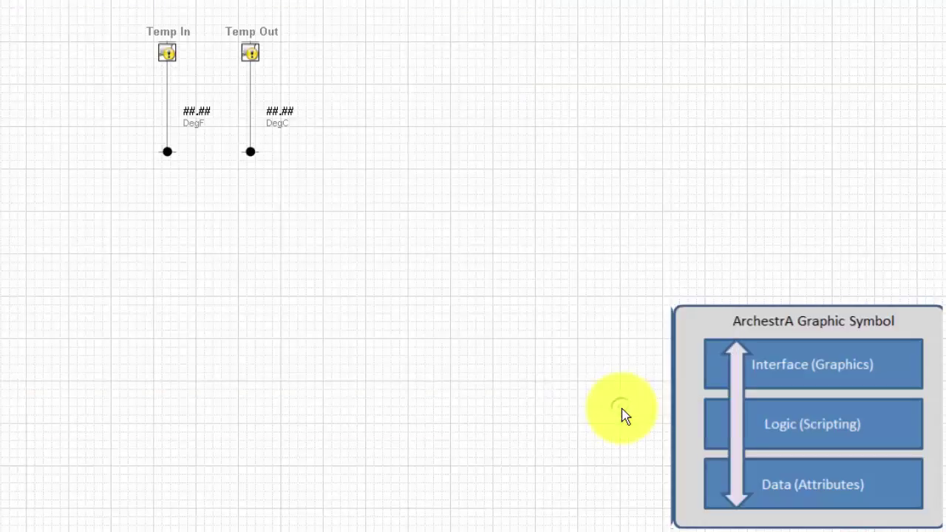
right_click(112, 275)
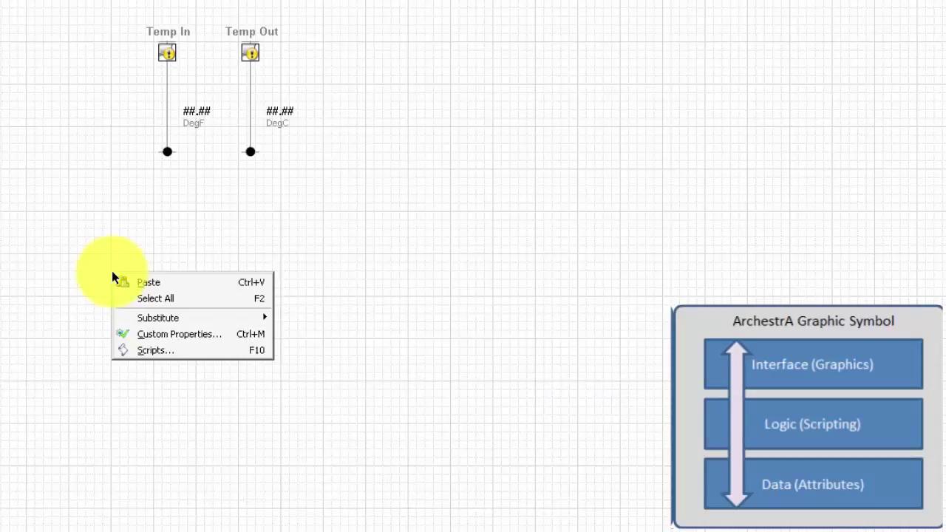
click(167, 352)
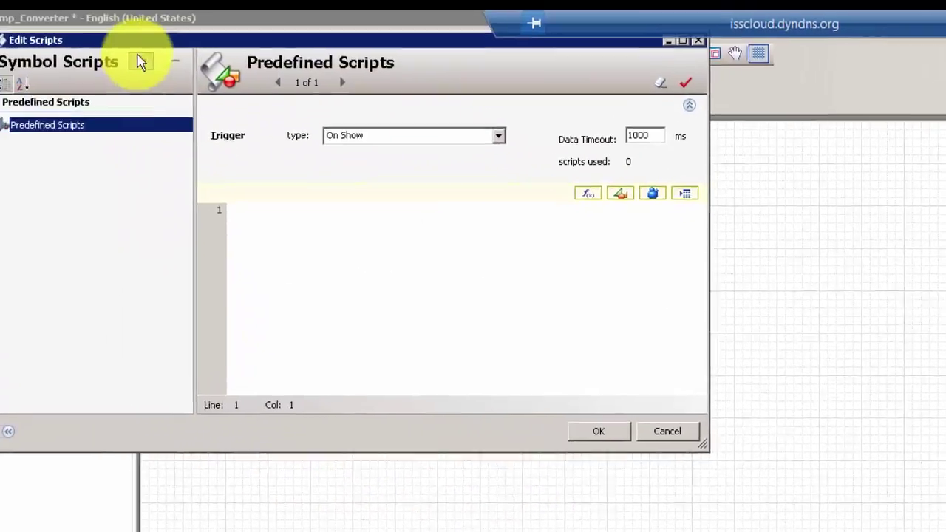
click(170, 79)
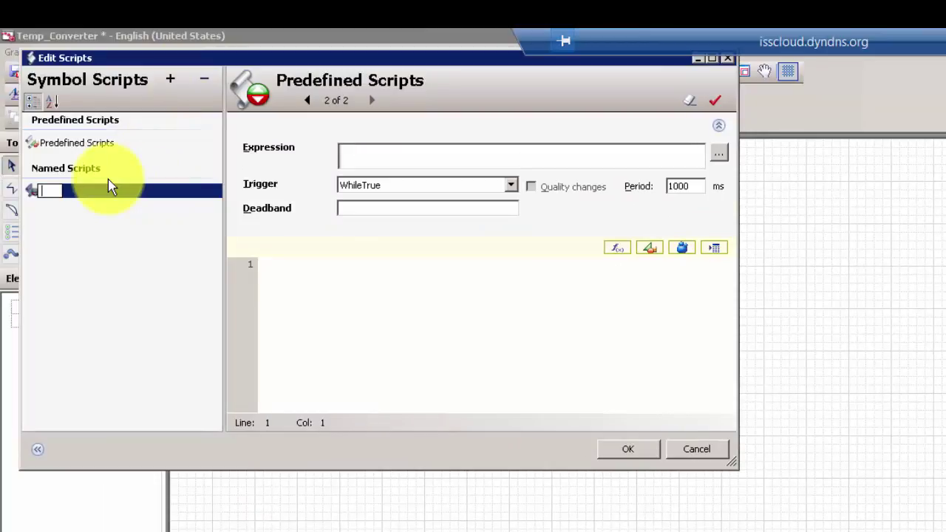
text(Converter)
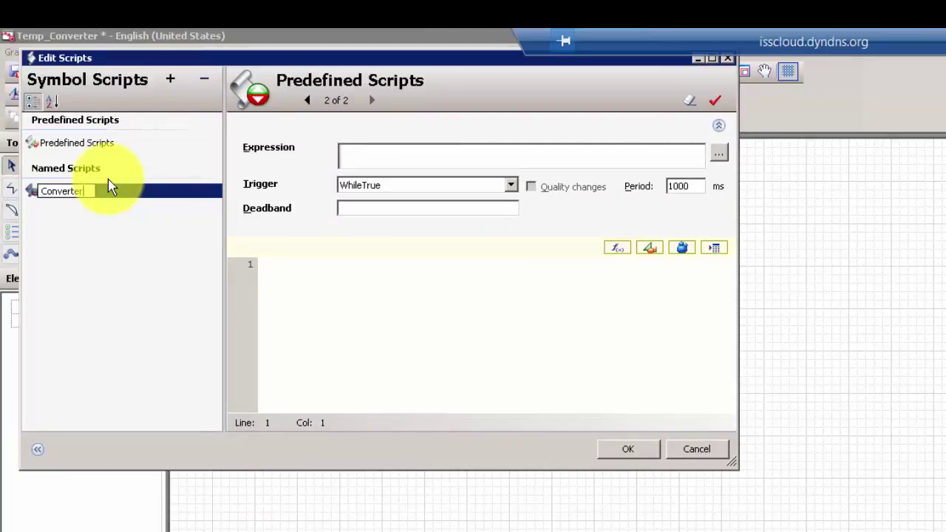
key(Return)
Step: Trigger Converter on DegF DataChange with body DegC = (DegF-32)*(5/9), and save it
click(354, 146)
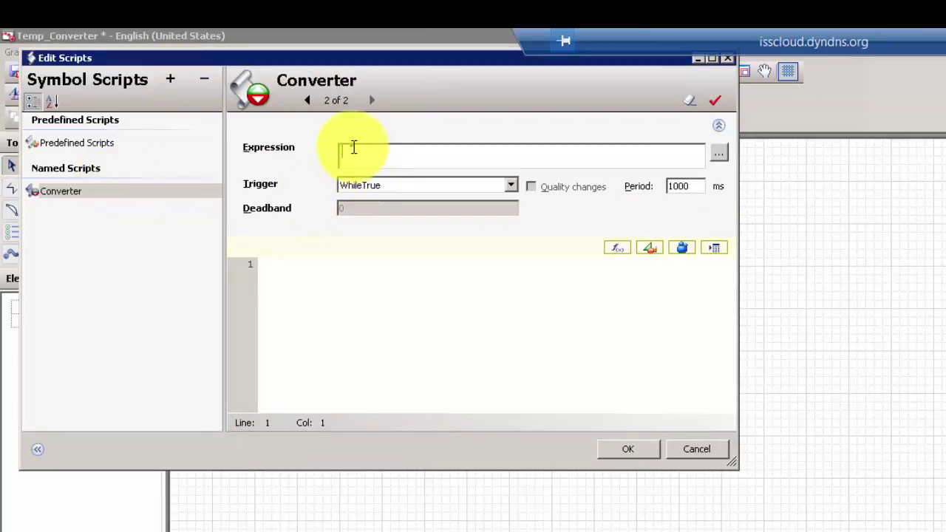
text(Deg)
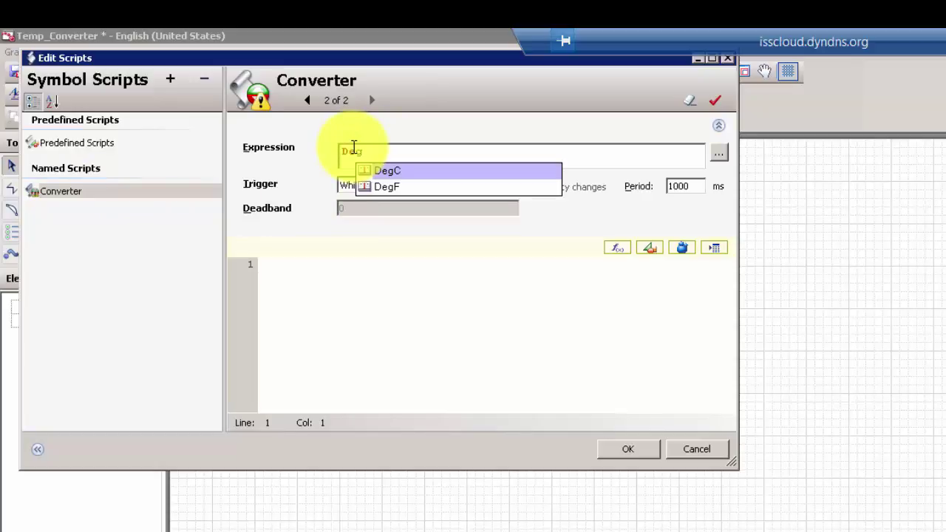
text(F)
key(Return)
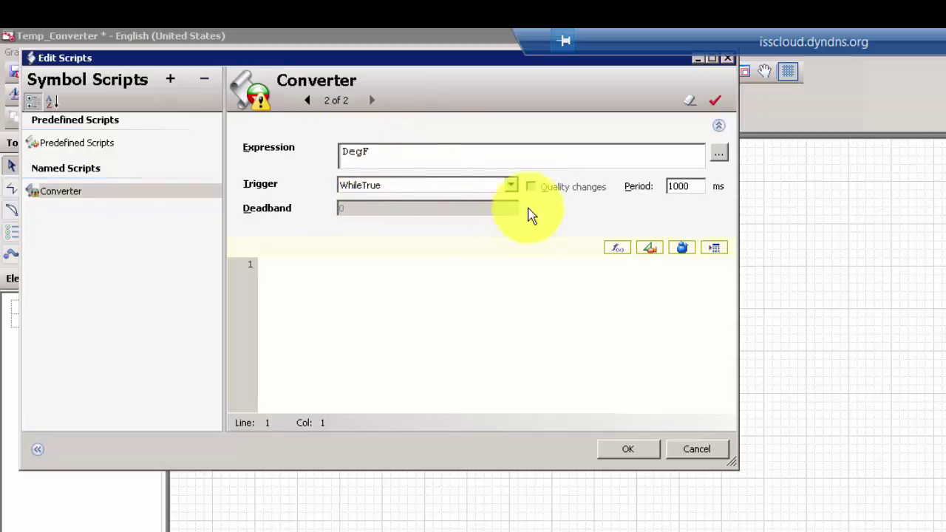
click(511, 186)
click(381, 244)
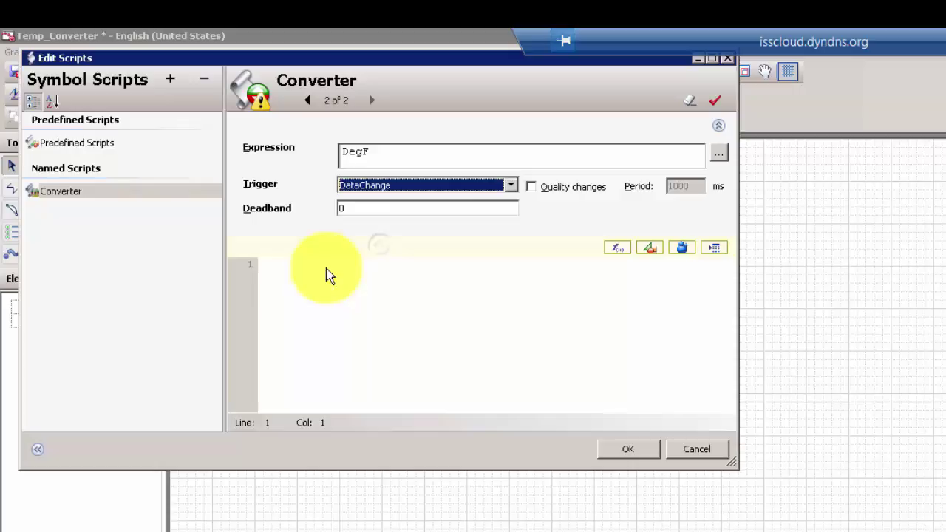
click(281, 269)
text(DegC = (DegF-32) *(5/9);)
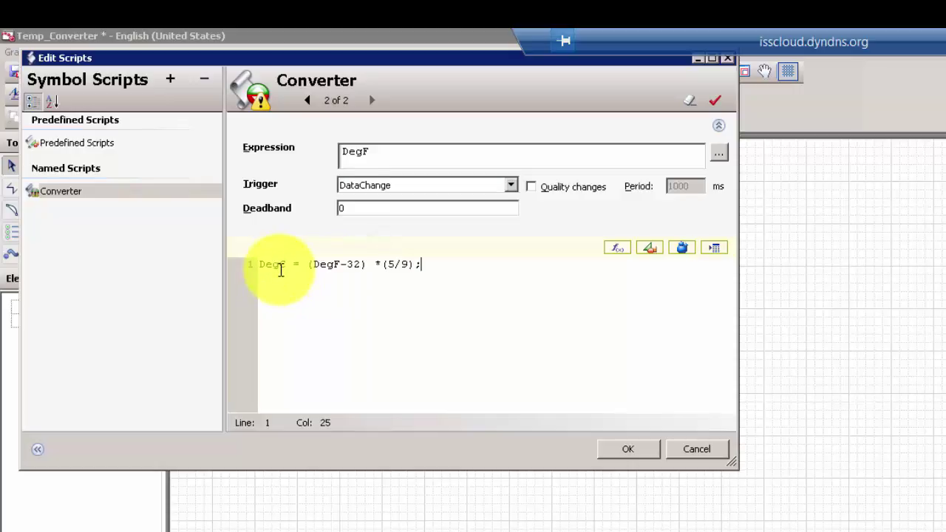
click(628, 449)
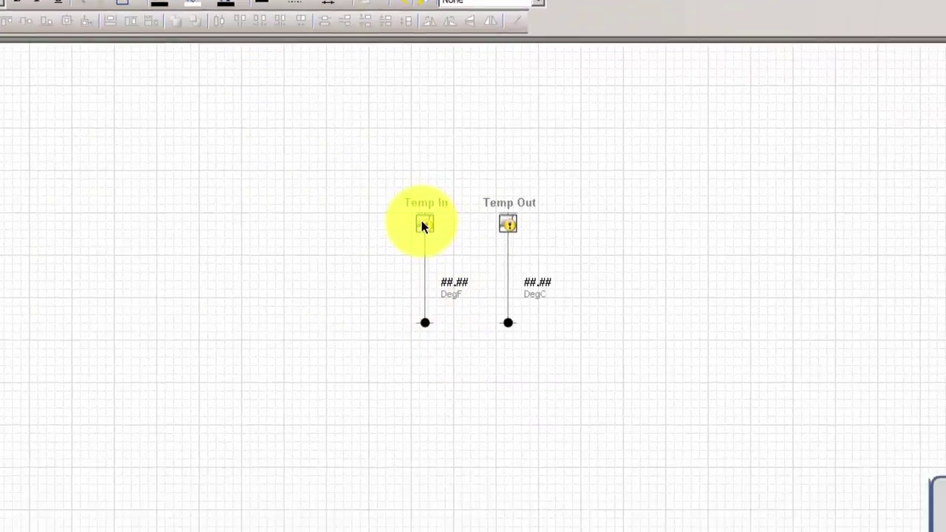
Step: Replace the Temp In meter's PV value Me.PV with DegF
click(606, 321)
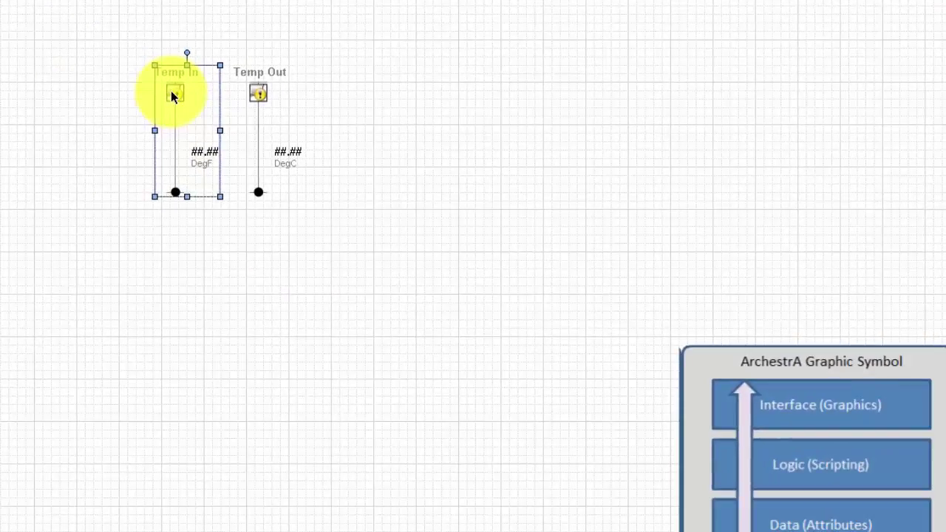
right_click(171, 90)
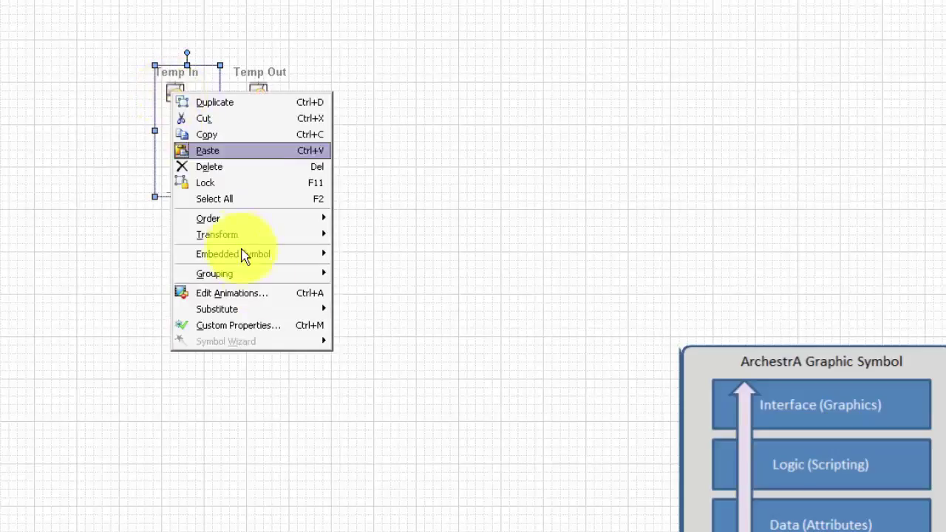
click(271, 328)
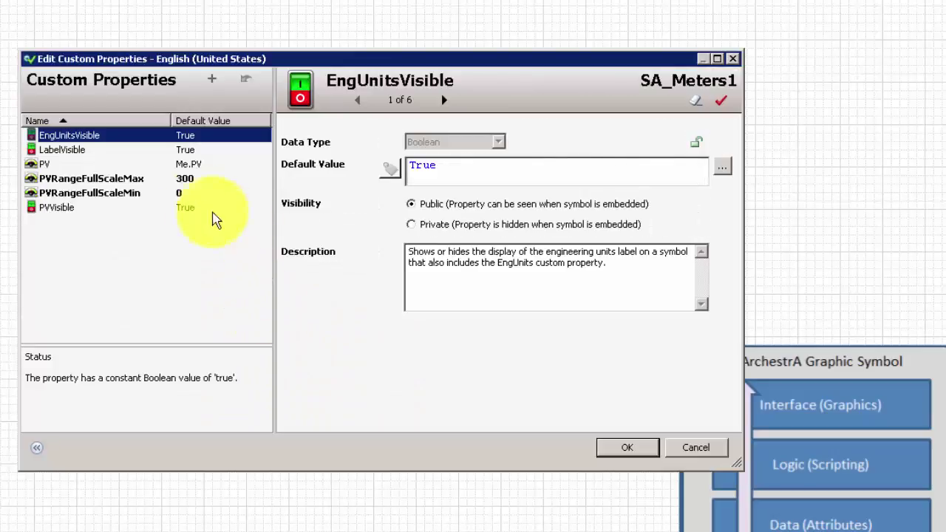
click(187, 165)
drag(455, 166, 380, 158)
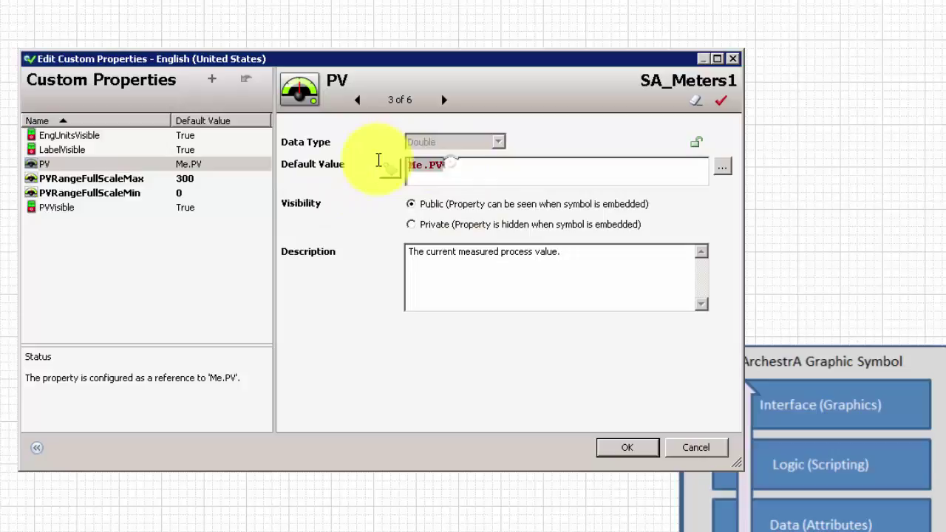
text(deg)
key(Down)
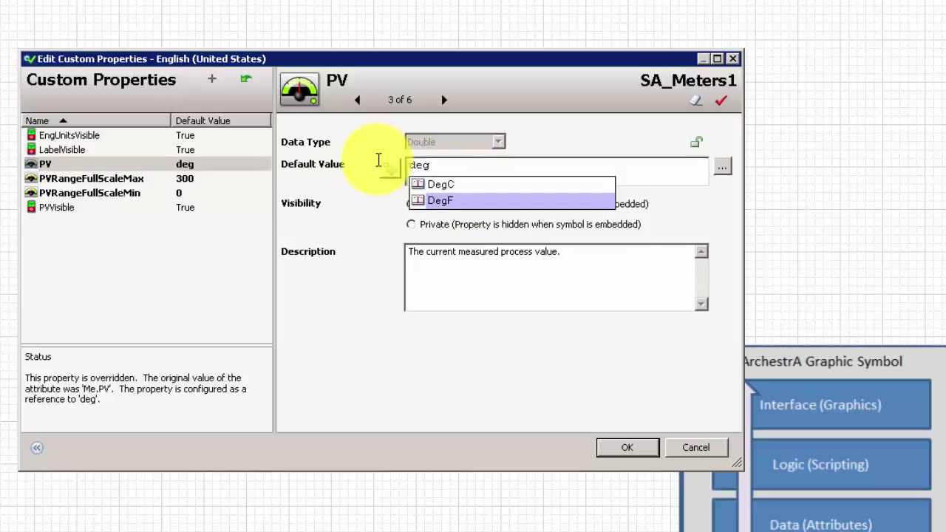
key(Return)
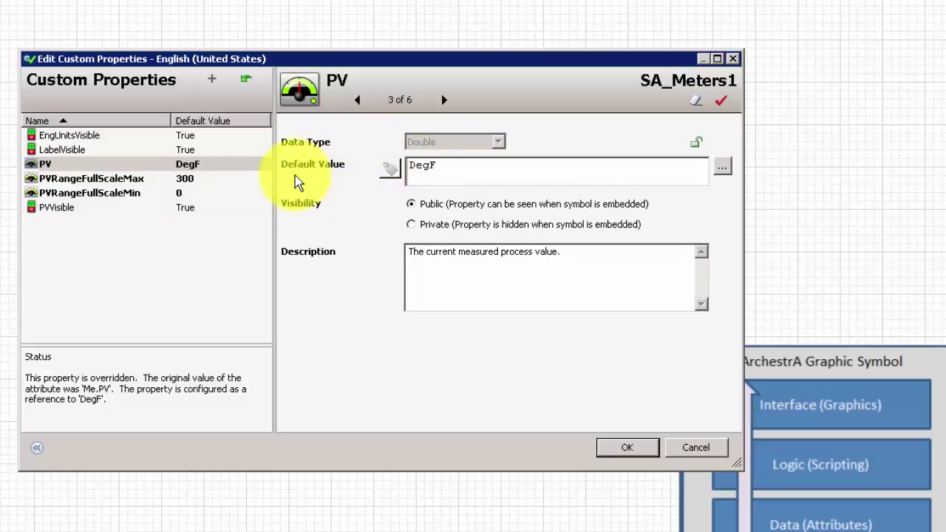
click(623, 453)
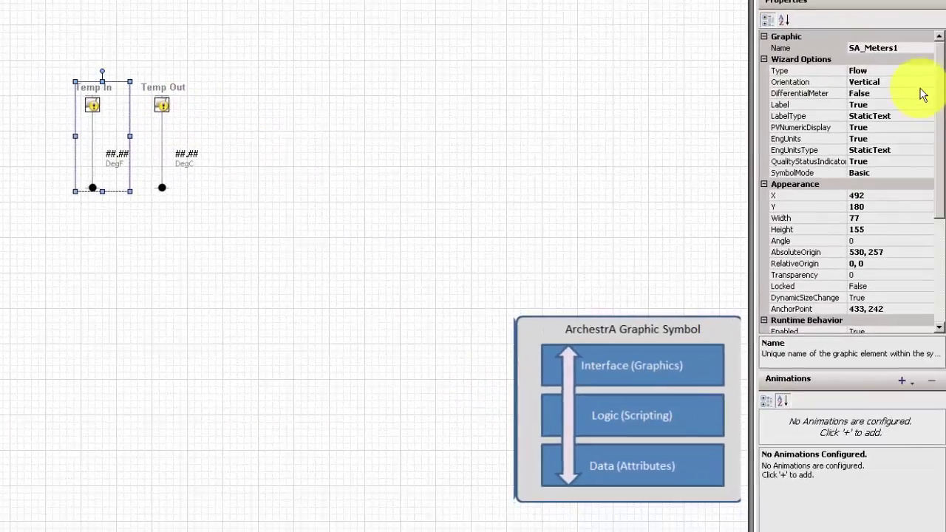
Step: Change the Temp In meter's type from Flow to Temperature
click(923, 71)
click(928, 71)
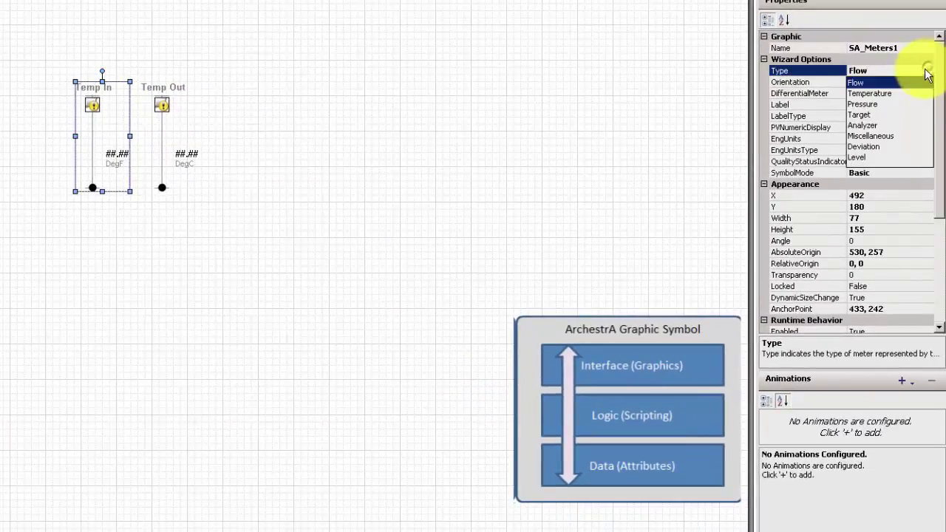
click(880, 93)
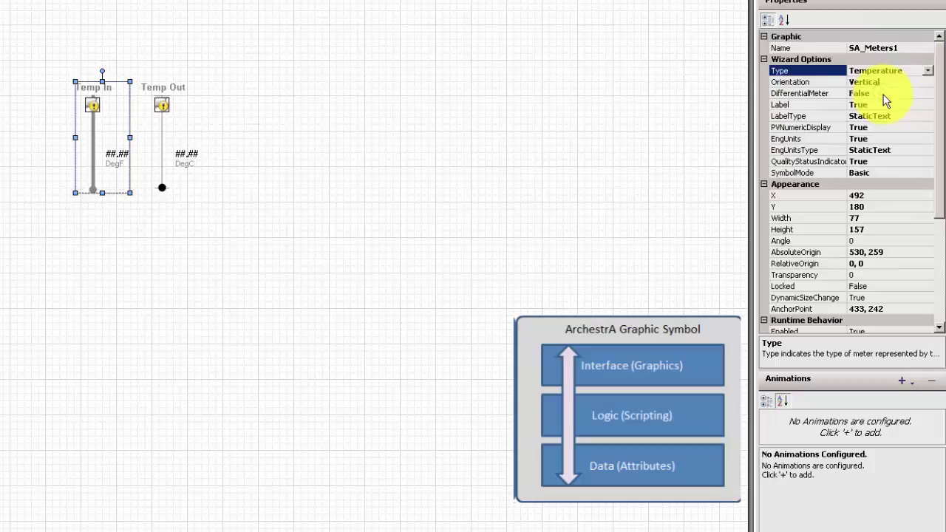
click(163, 106)
Step: Replace the Temp Out meter's PV value Me.PV with DegC
right_click(166, 111)
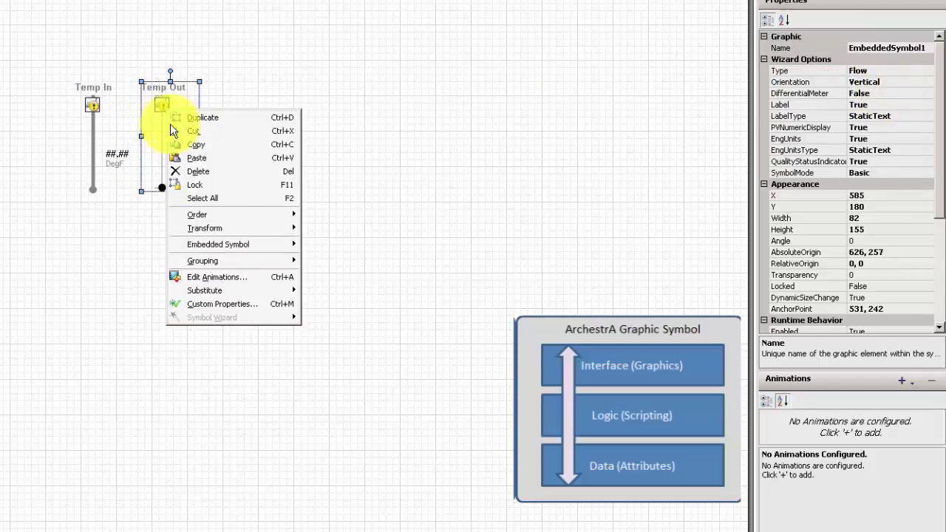
click(247, 302)
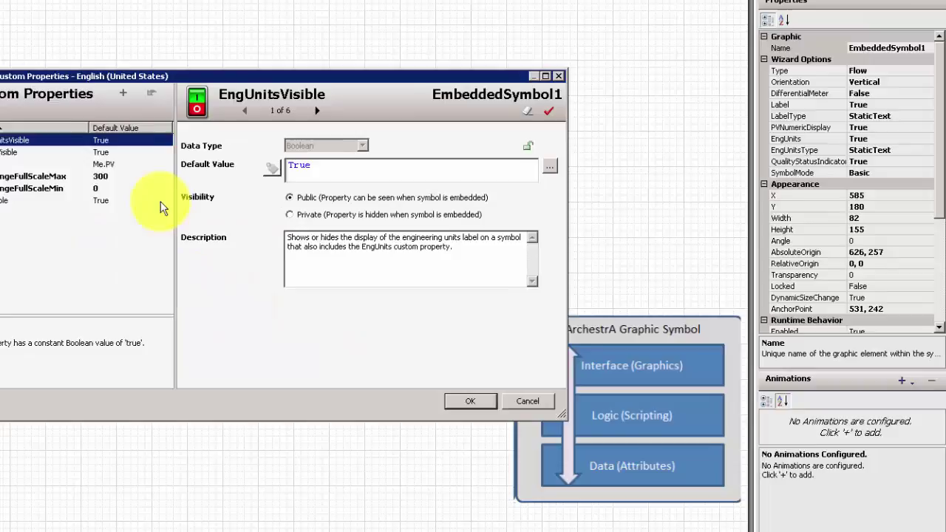
click(15, 163)
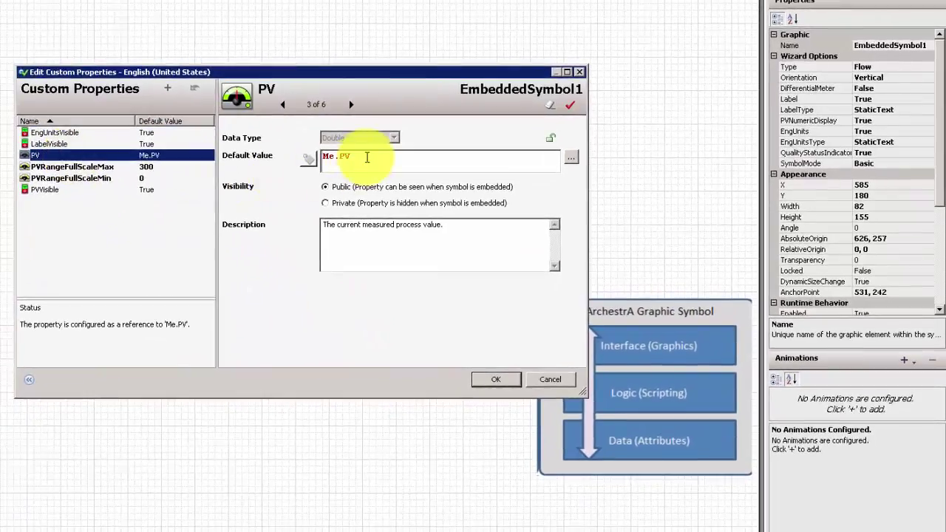
key(ctrl+a)
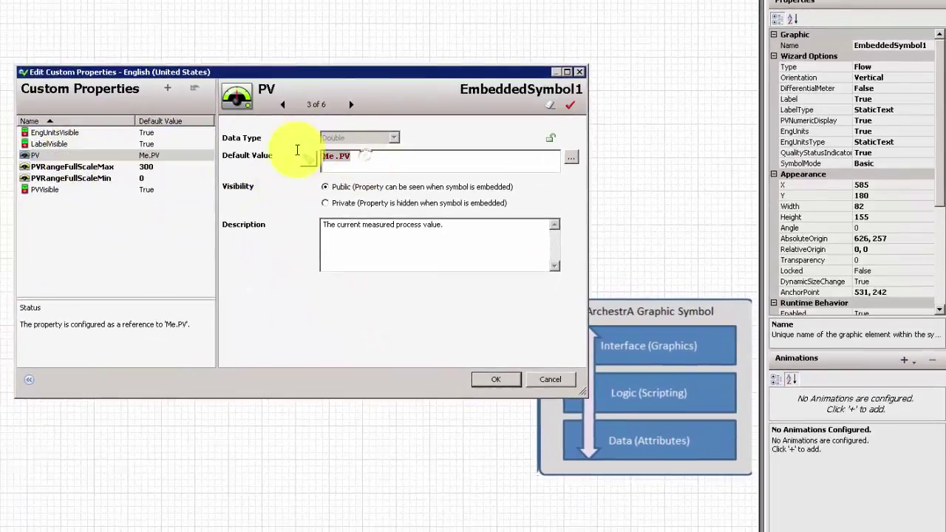
text(degc)
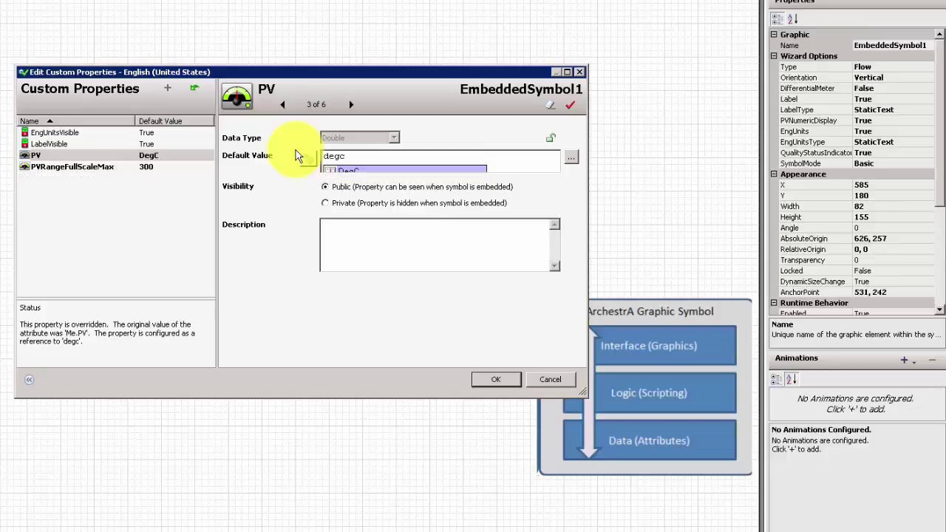
key(Return)
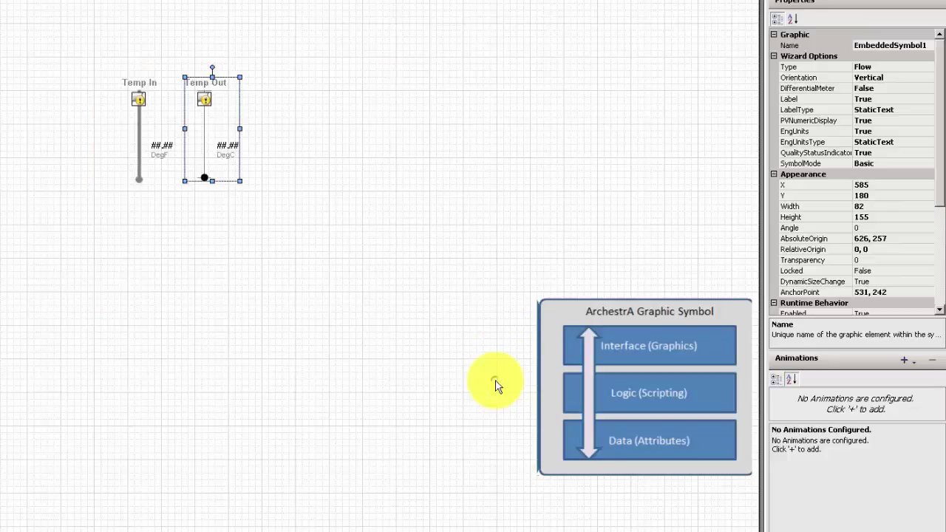
Step: Deselect the meter, then save Temp_Converter and close the Symbol Editor via Graphic > Save and Close
click(558, 347)
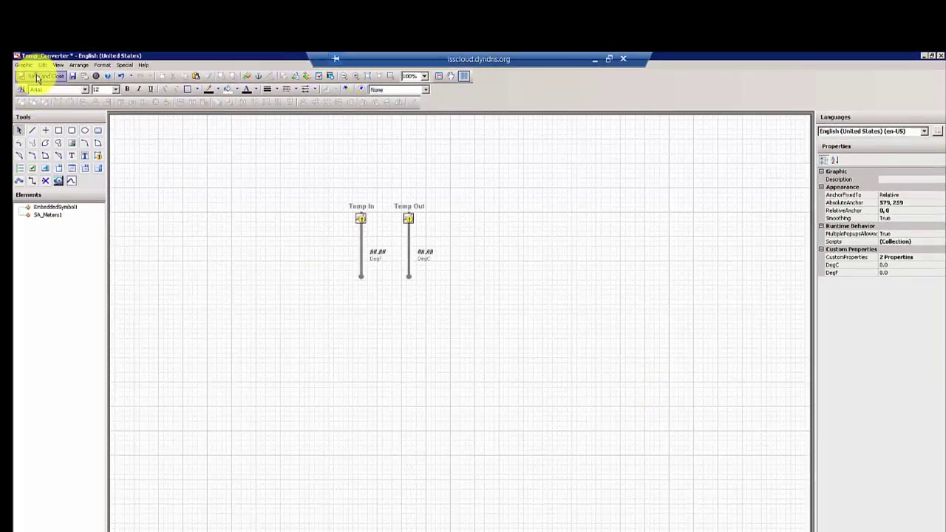
click(37, 76)
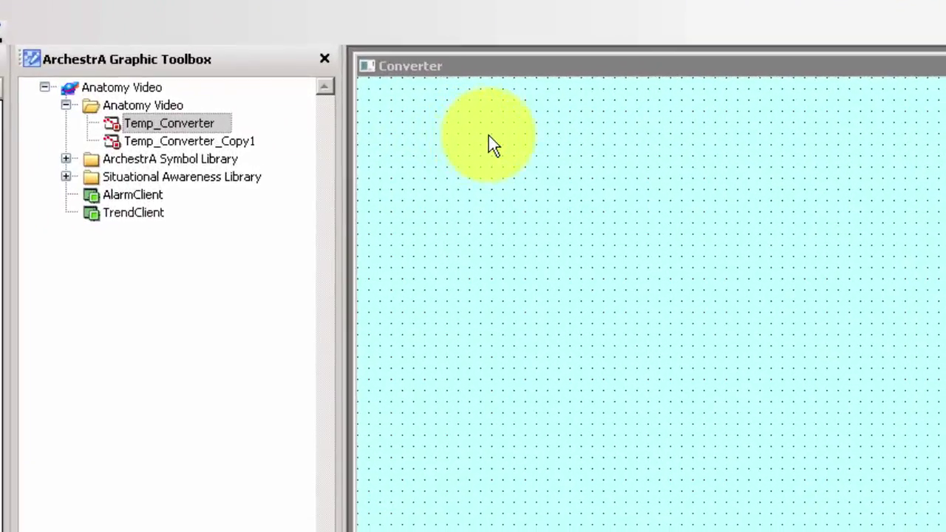
Step: Place Temp_Converter on the Converter window and bind its DegC property to the ITDegreesC tag
mouse_move(155, 126)
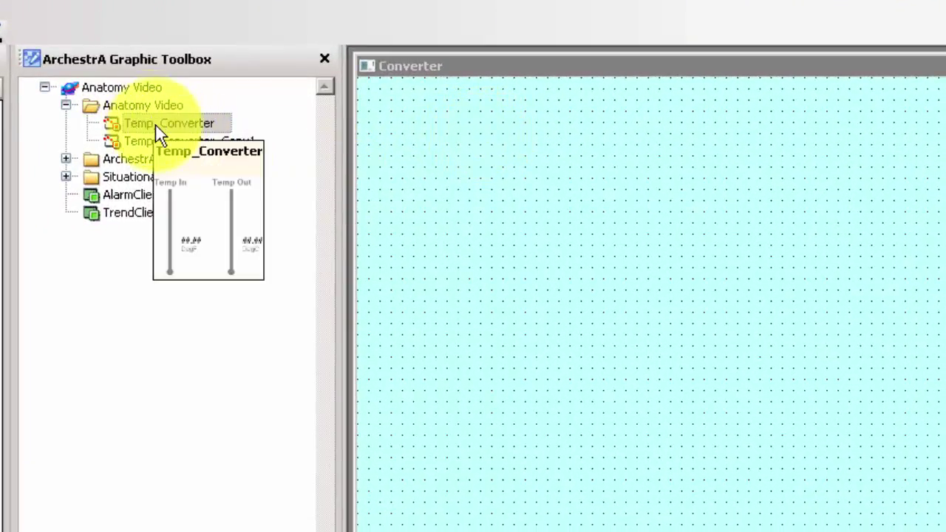
drag(155, 125, 725, 255)
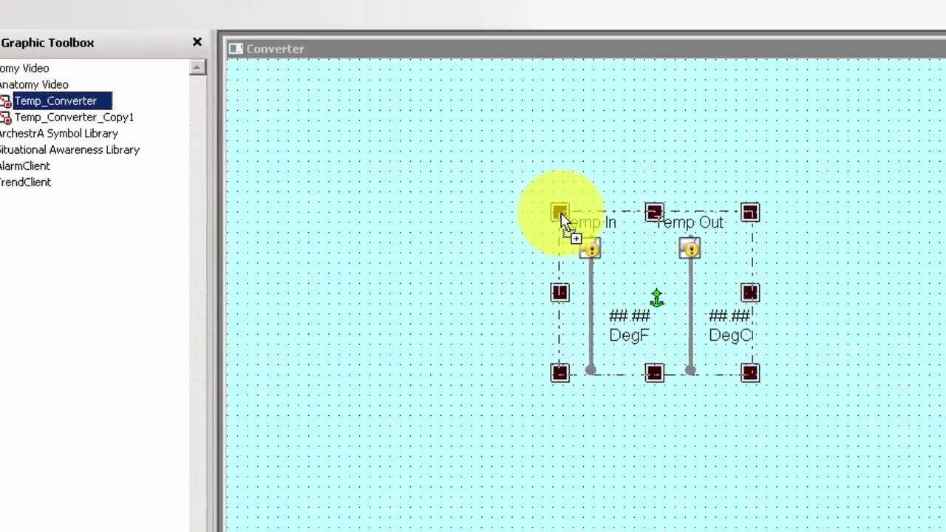
double_click(281, 214)
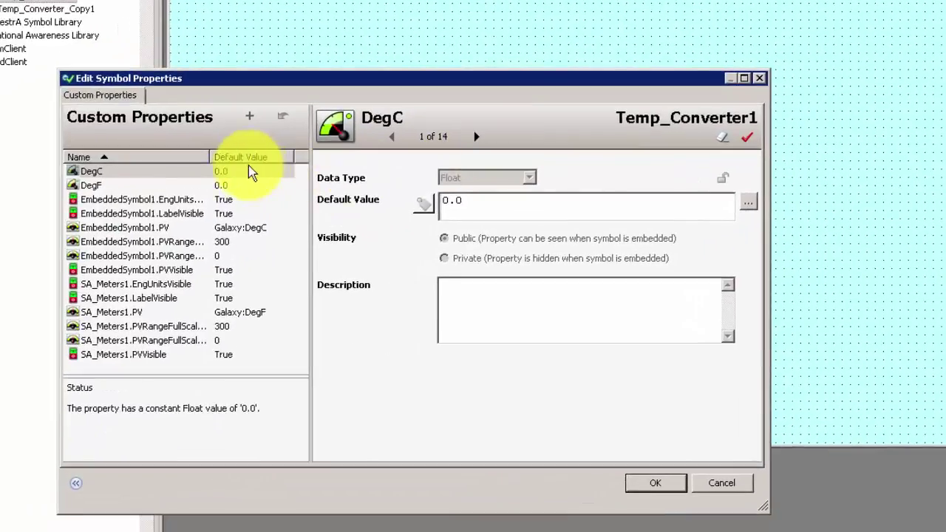
click(182, 187)
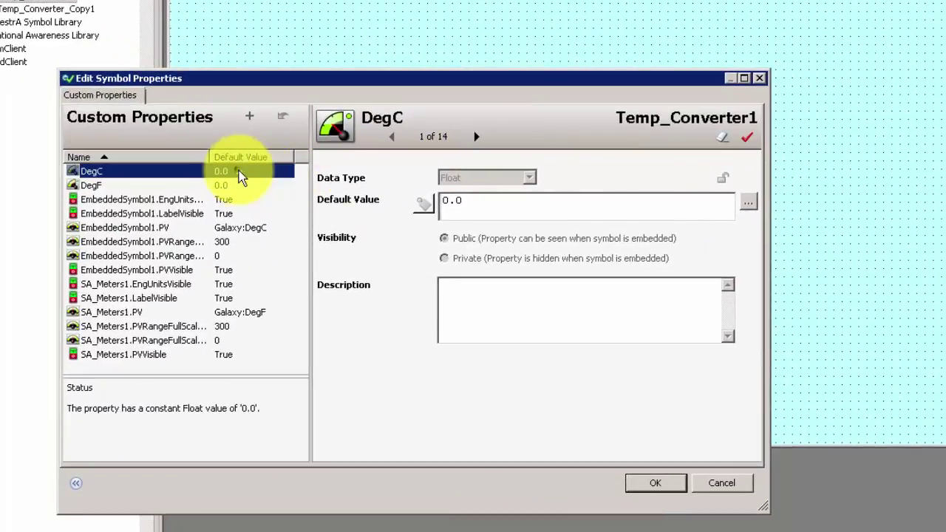
click(473, 200)
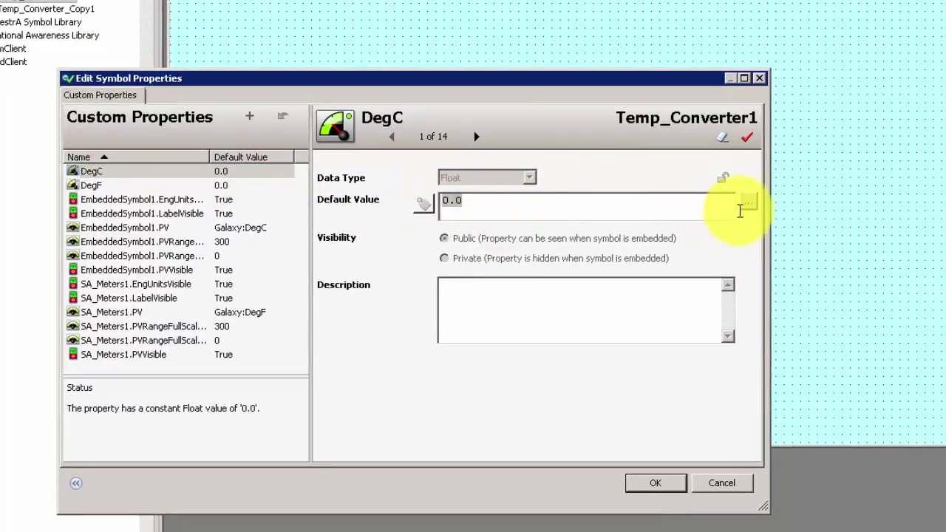
click(750, 203)
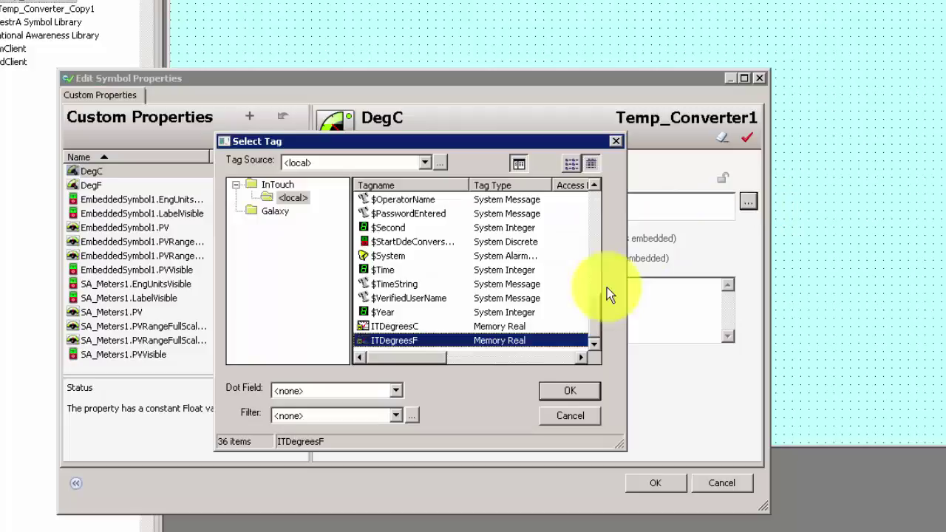
click(430, 327)
click(568, 392)
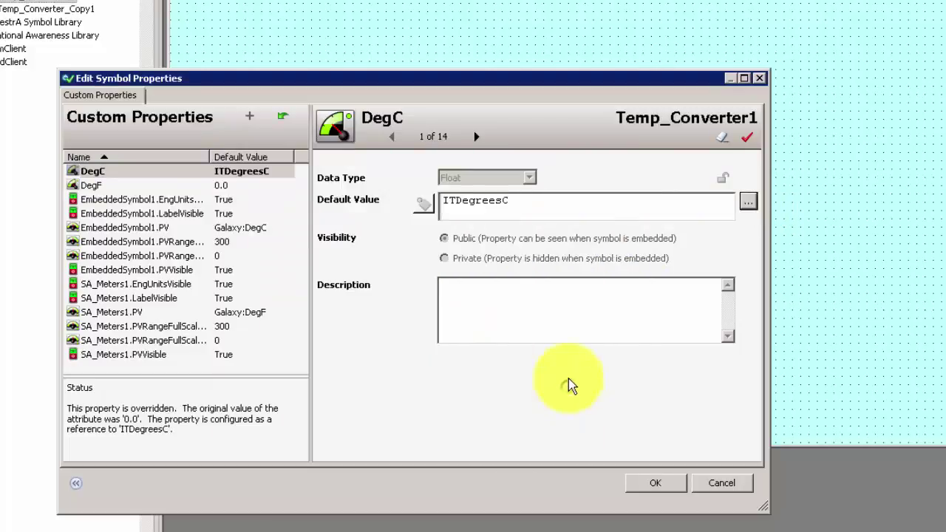
Step: Bind the DegF property to the ITDegreesF tag and confirm the symbol properties
click(152, 187)
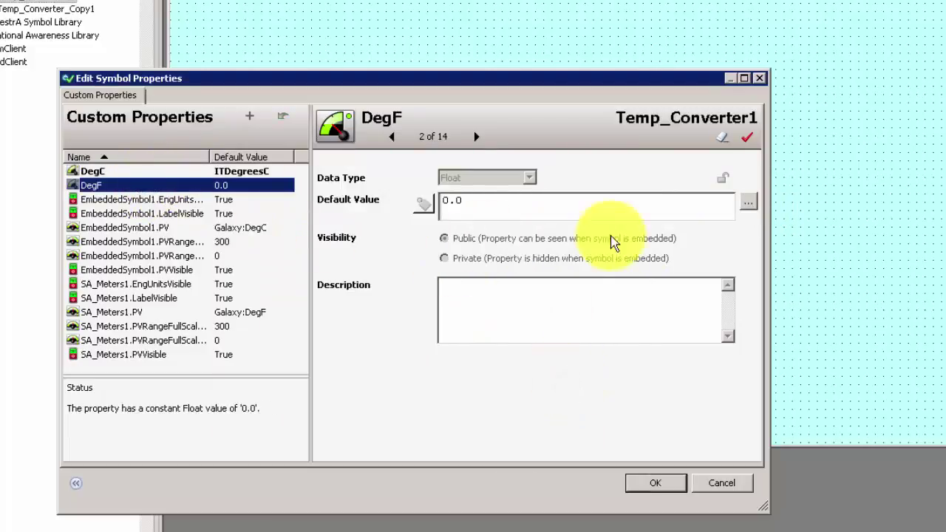
click(437, 203)
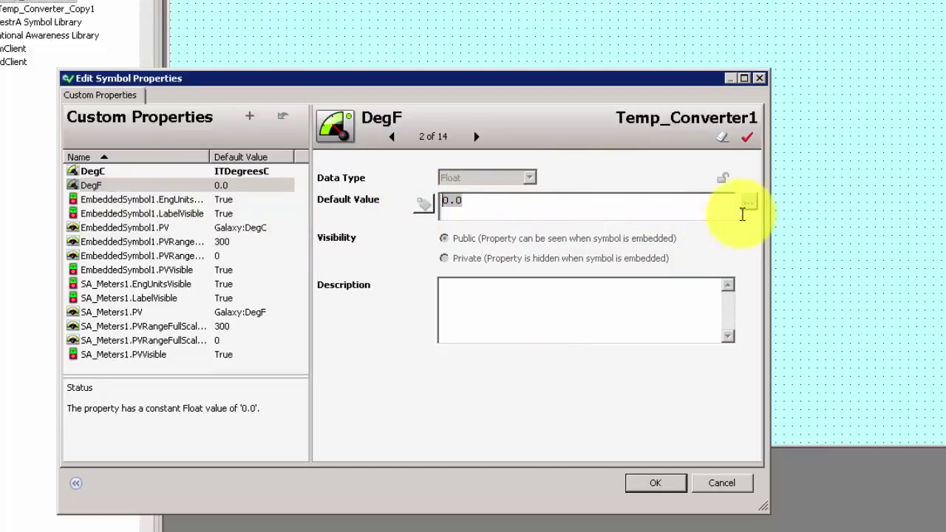
click(748, 201)
click(593, 343)
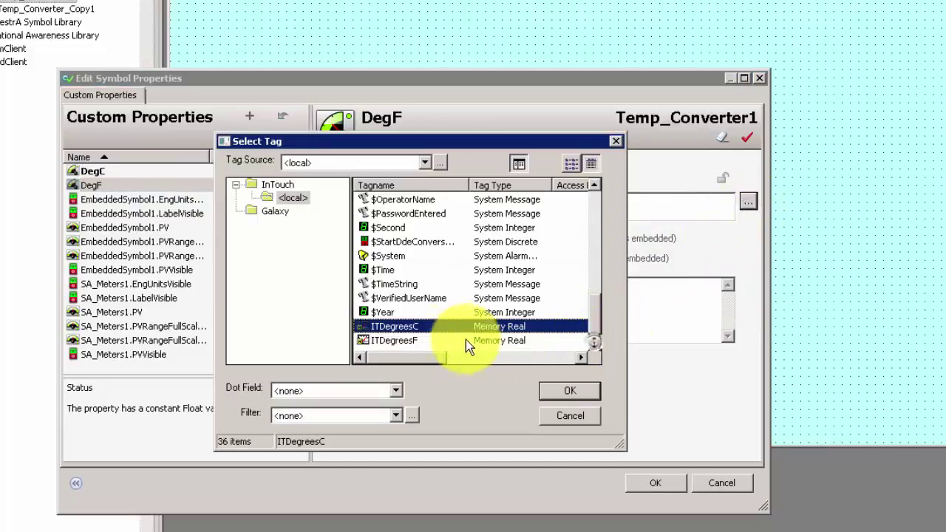
click(433, 341)
click(572, 392)
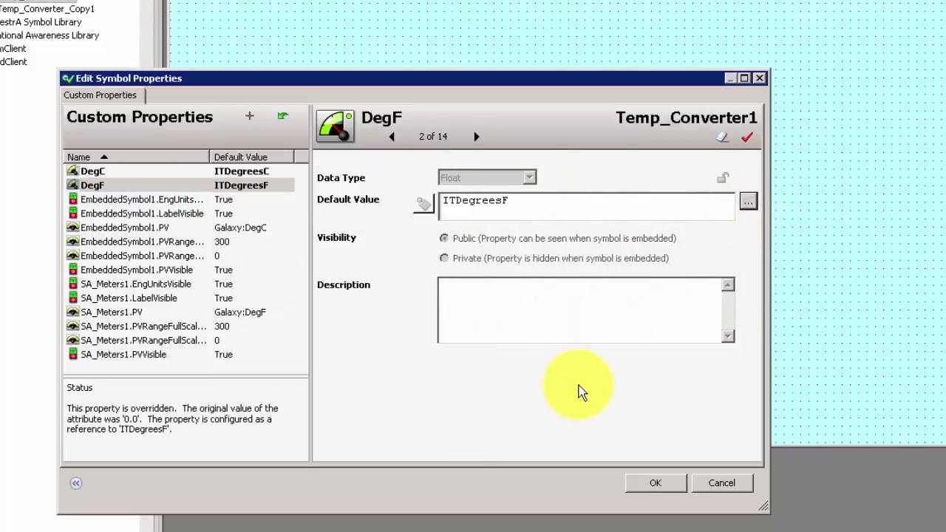
click(645, 489)
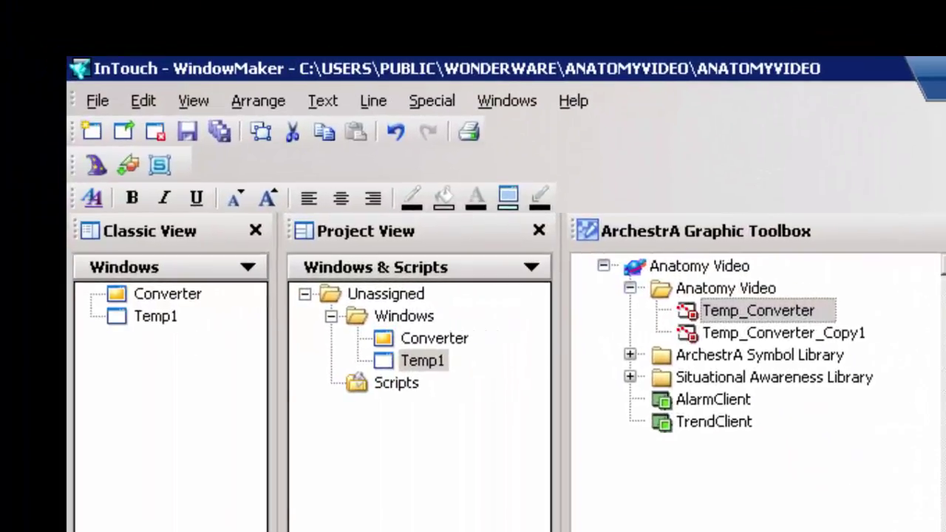
Step: Embed a SliderBasic symbol and bind its Value property to ITDegreesF
click(129, 166)
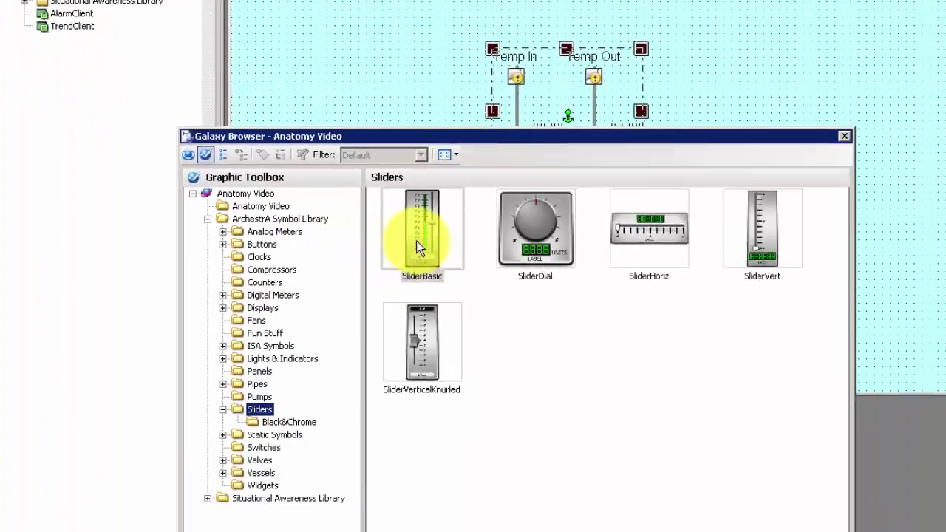
double_click(417, 241)
click(686, 20)
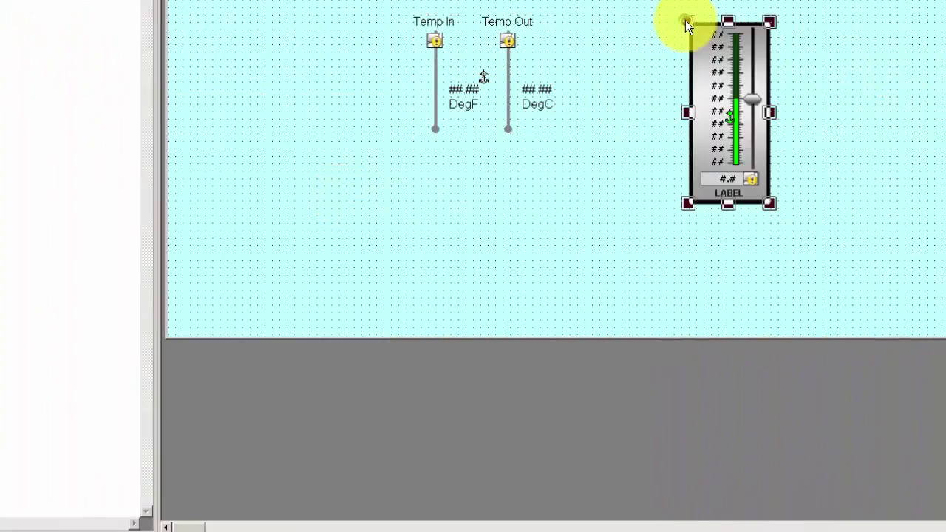
double_click(717, 72)
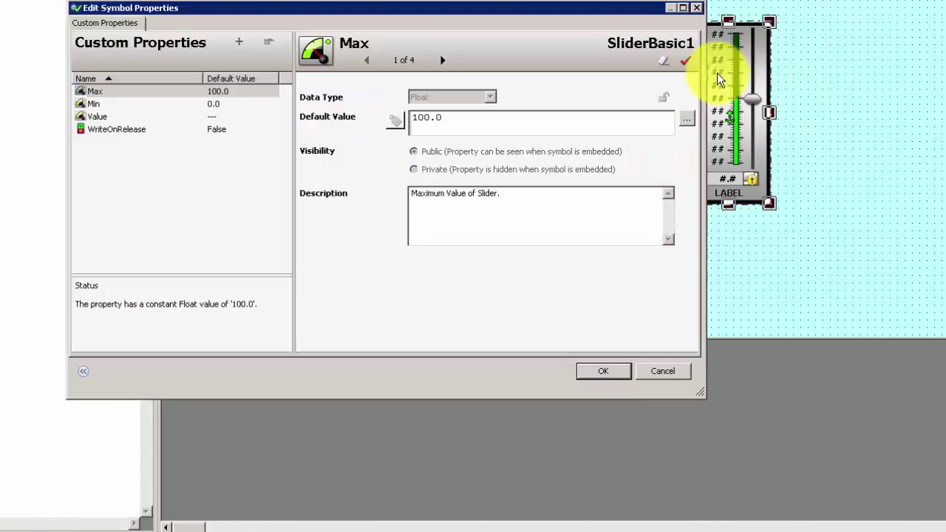
click(152, 118)
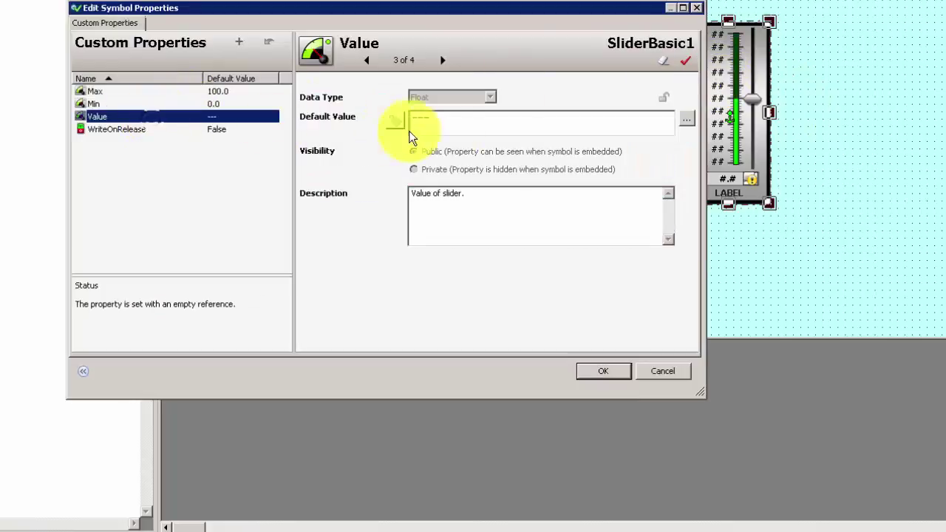
click(686, 120)
double_click(465, 240)
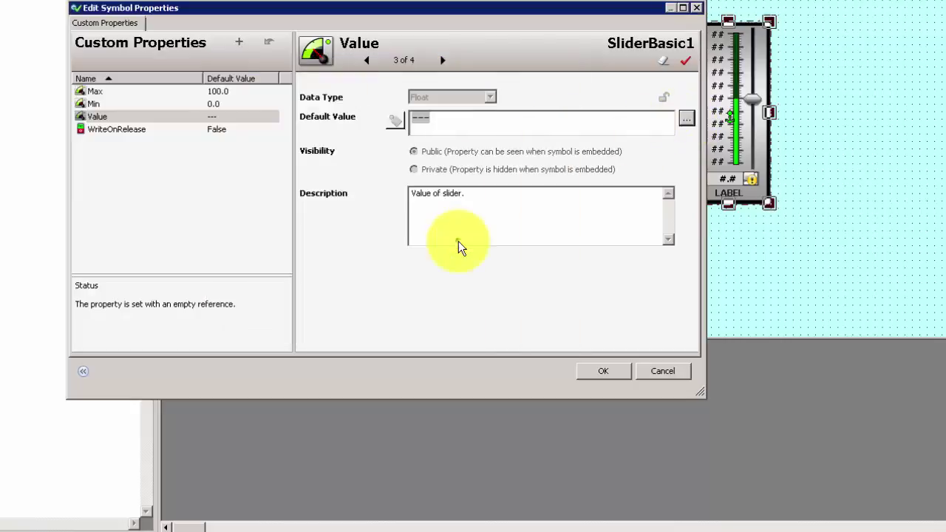
click(615, 371)
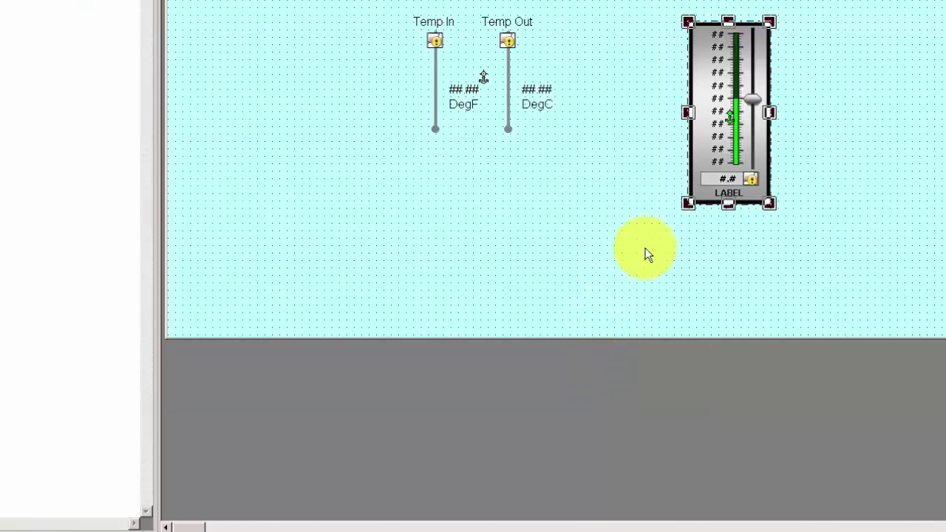
Step: Move the slider left of the gauges, run the window, and raise the slider to about 222 DegF
drag(718, 143, 347, 115)
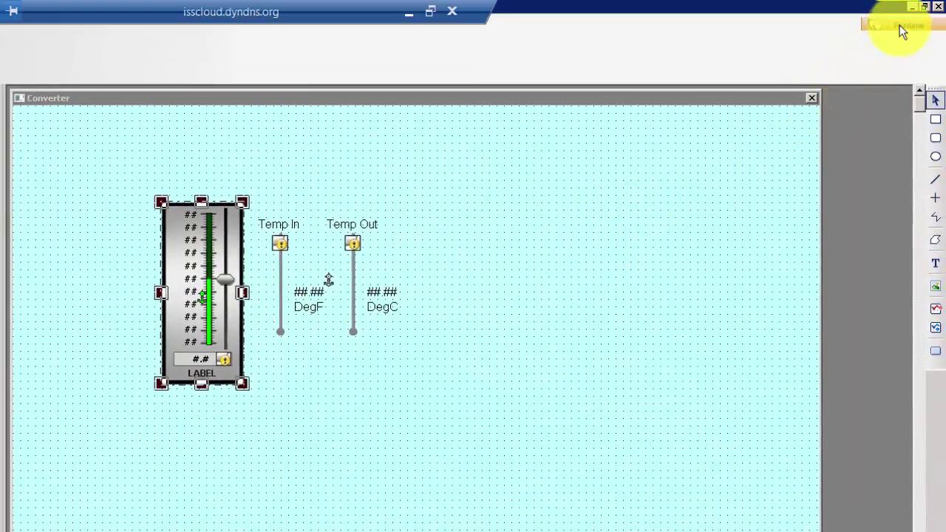
click(900, 25)
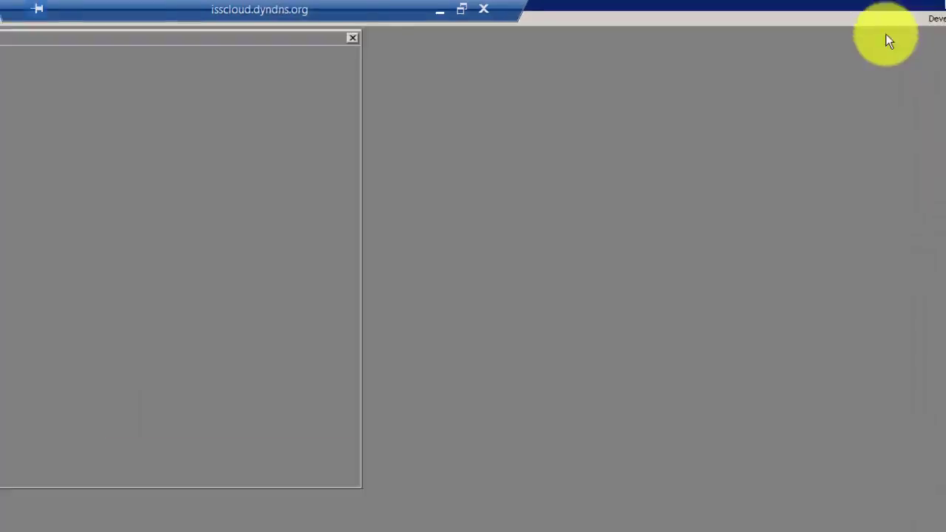
drag(298, 276, 303, 195)
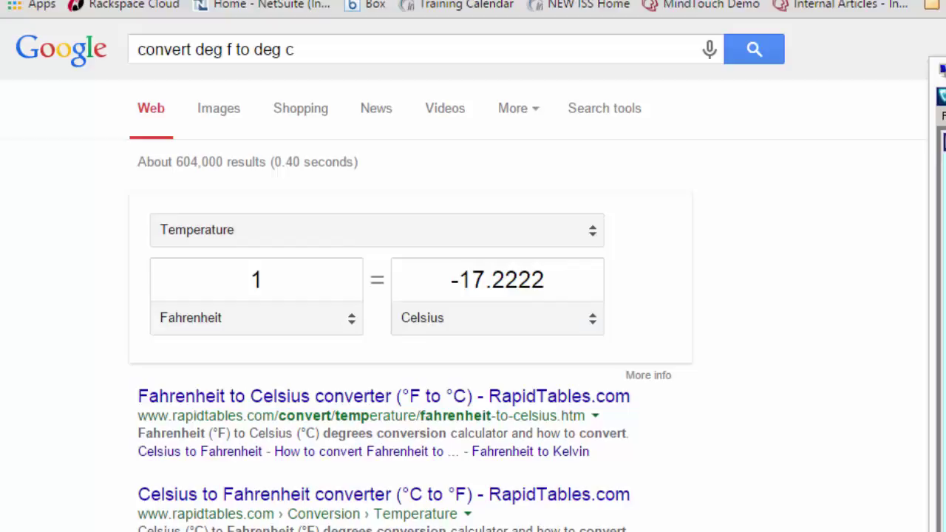
Step: Replace the Fahrenheit value with 210.1 to confirm it converts to 98.944444 Celsius
click(276, 281)
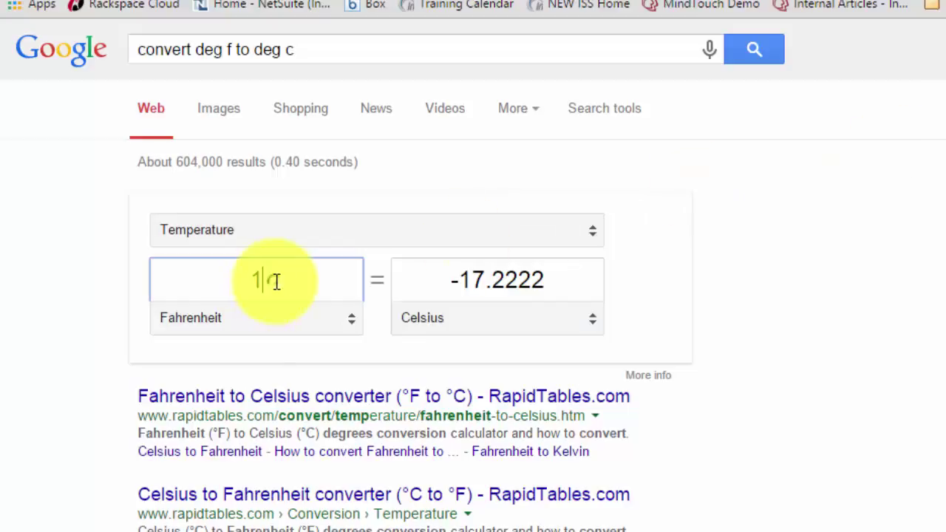
key(BackSpace)
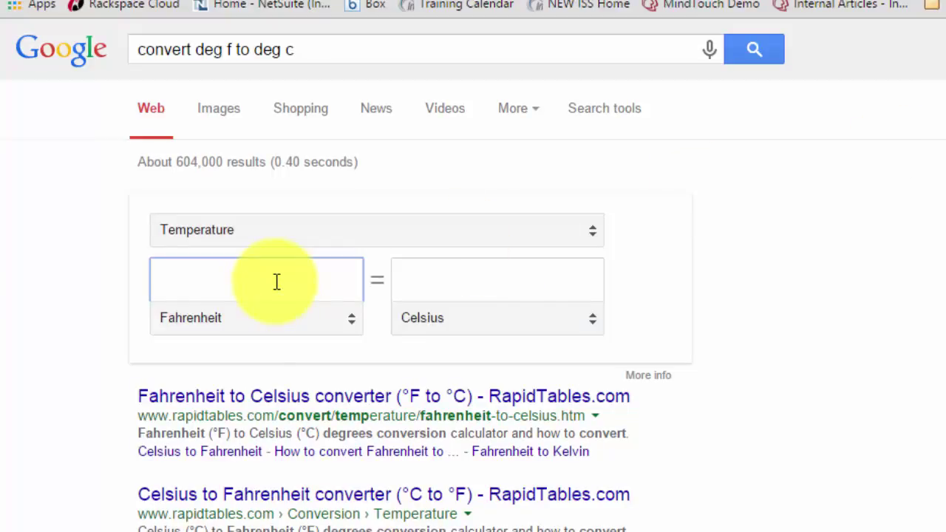
text(210.1)
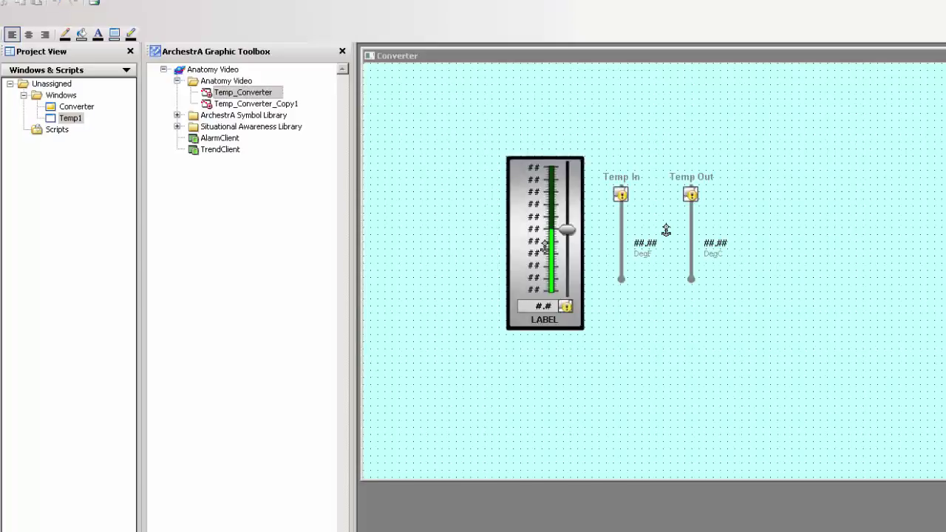
Step: Duplicate the Temp In/Temp Out group twice beside the original, then open Temp_Converter from the Graphic Toolbox
click(685, 252)
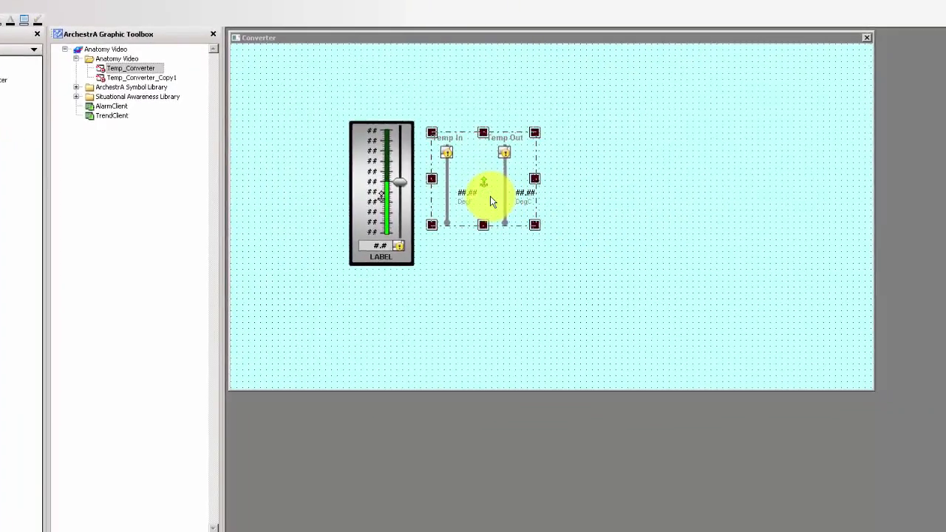
key(ctrl+d)
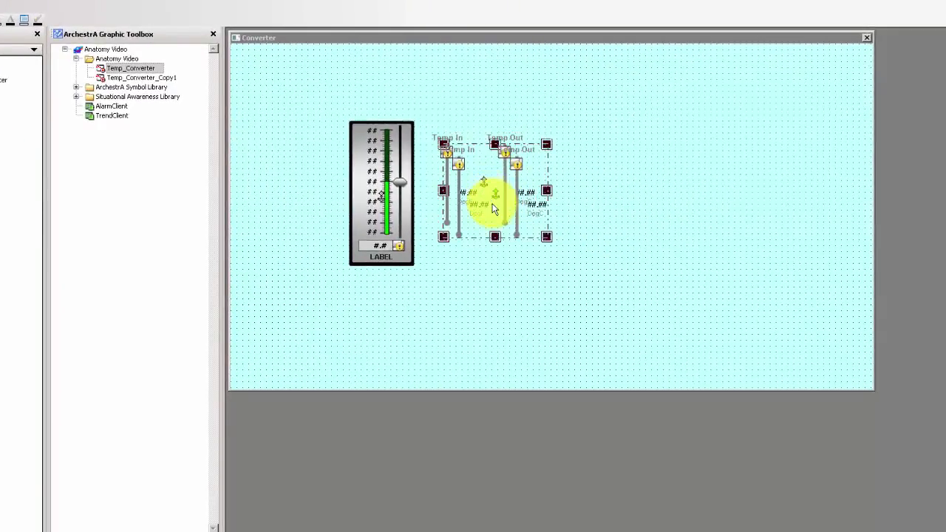
key(ctrl+v)
click(613, 198)
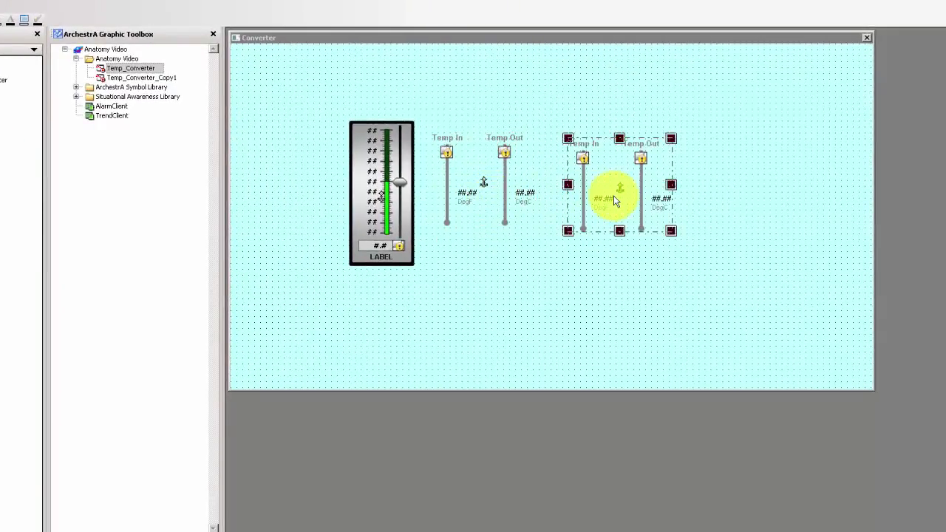
key(ctrl+d)
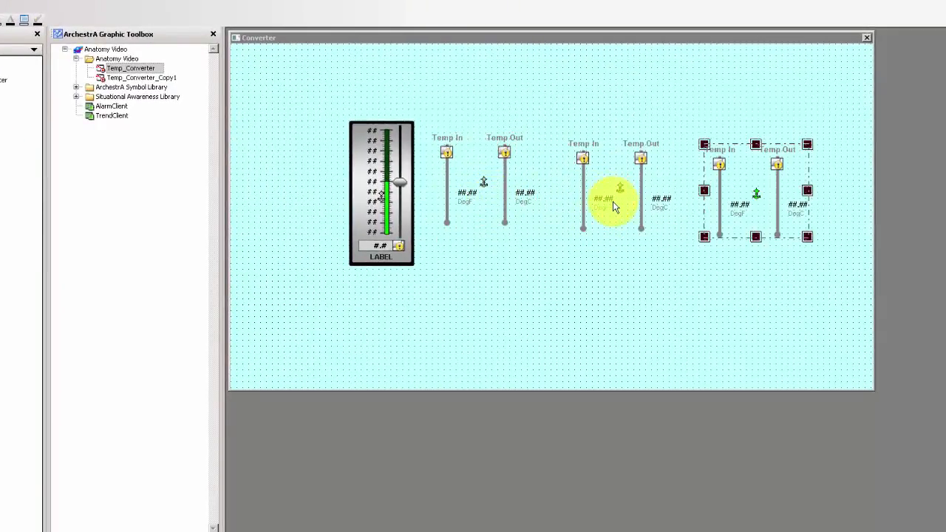
double_click(133, 69)
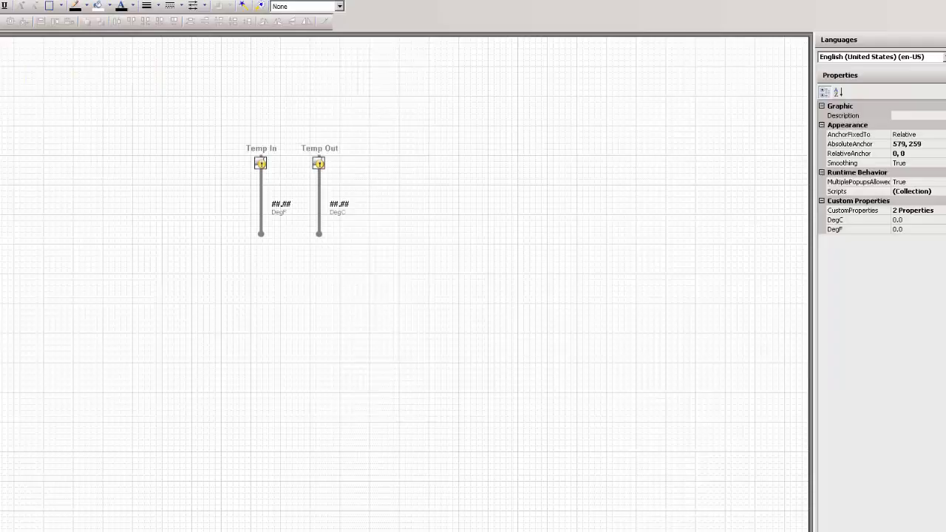
Step: Draw a small red-filled circle right of Temp Out and save the Temp_Converter symbol
click(355, 154)
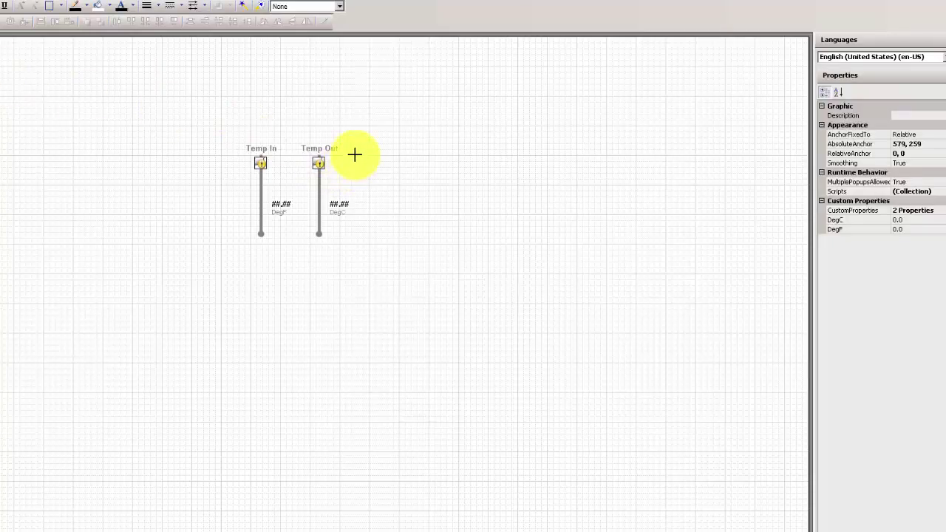
drag(354, 154, 377, 171)
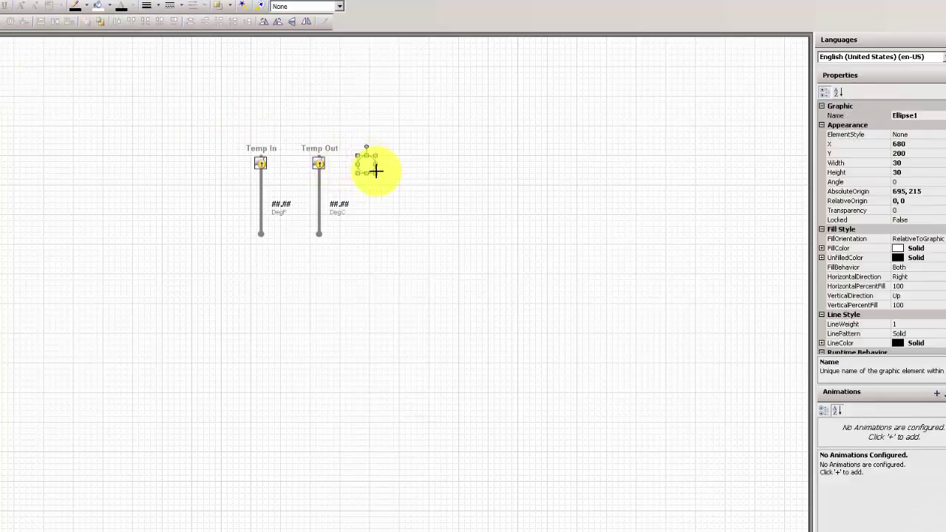
click(940, 249)
click(943, 249)
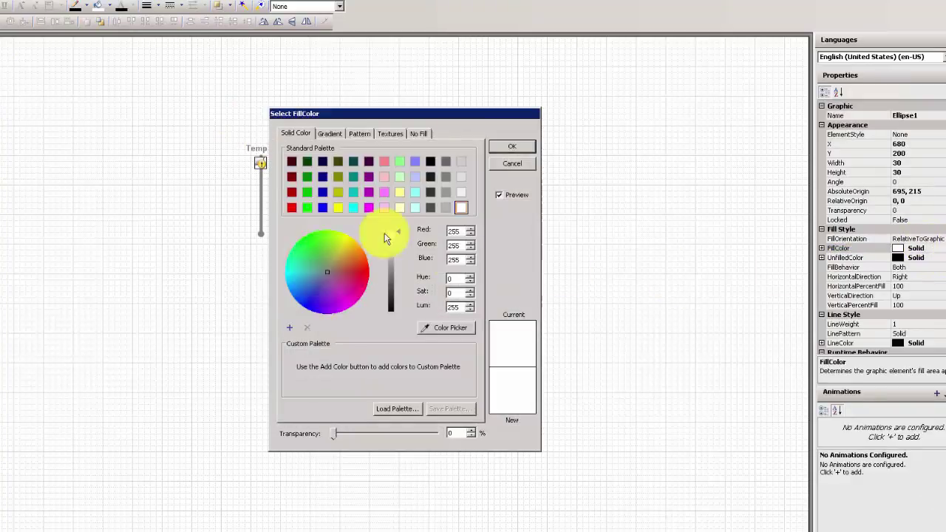
click(289, 207)
click(510, 146)
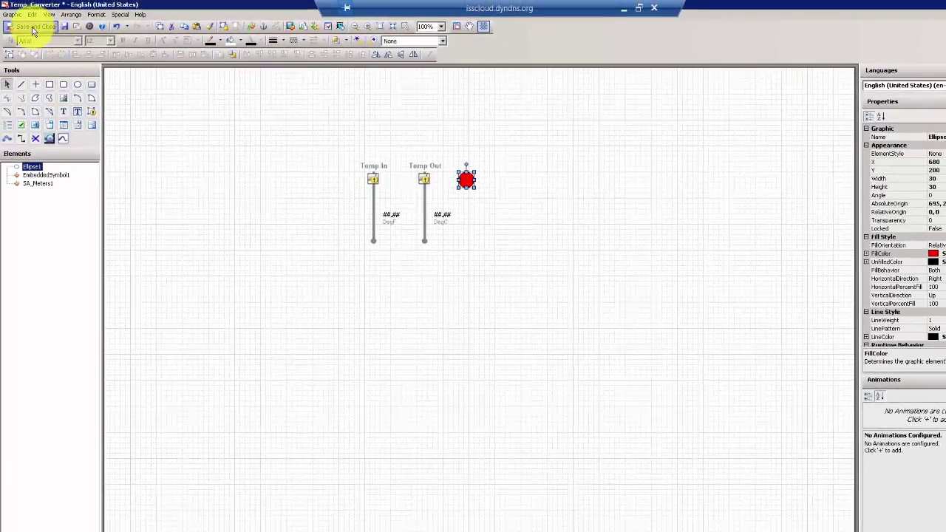
click(32, 28)
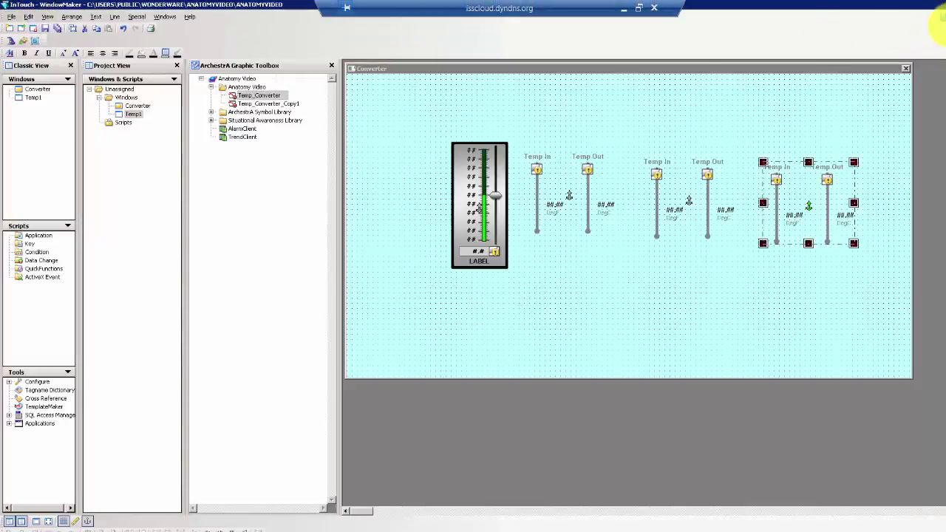
Step: Launch the Converter window in WindowViewer to show red circles on all three converter copies
click(838, 69)
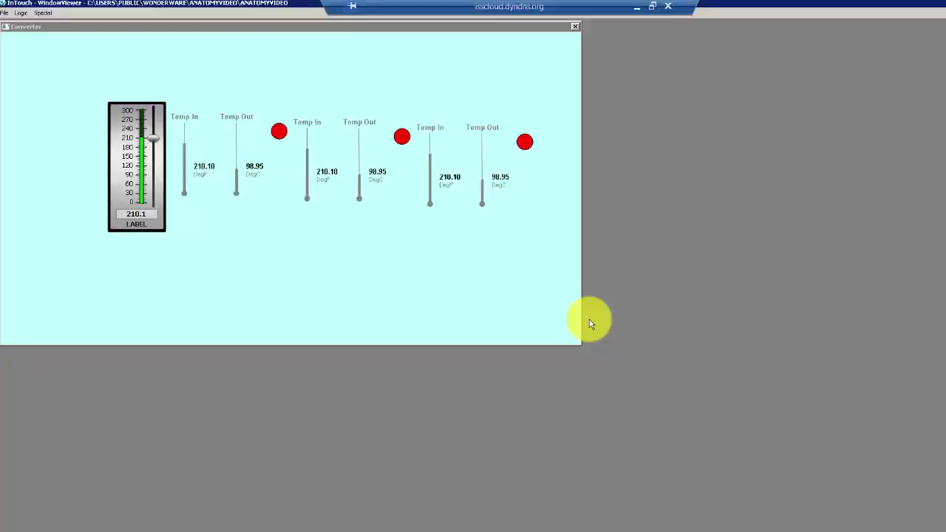